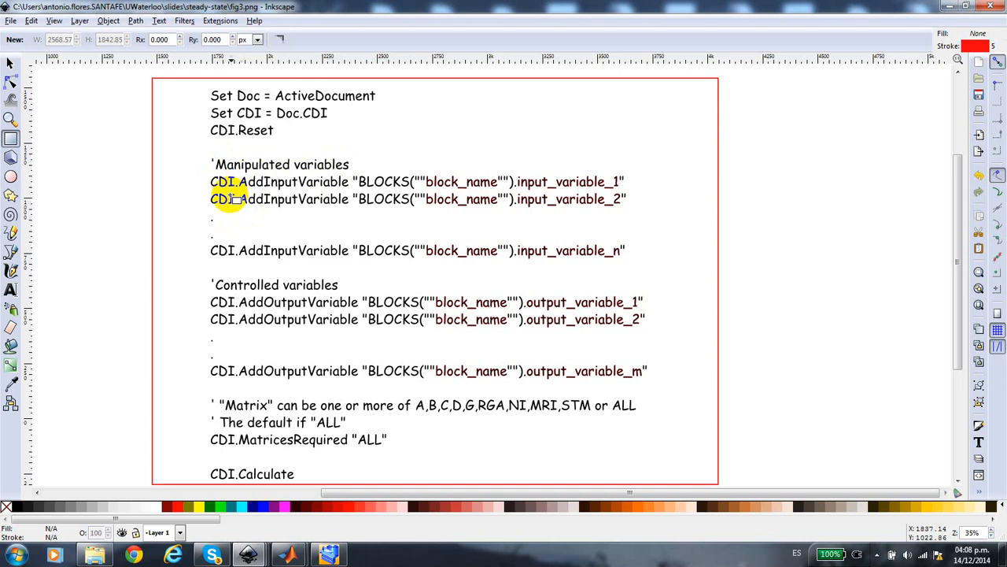
Draw red rectangles around the "Manipulated variables" heading and around block_name and input_variable_1 in the first AddInputVariable line
{"action": "mouse_move", "coordinate": [215, 162]}
{"action": "left_mouse_down"}
{"action": "mouse_move", "coordinate": [300, 181]}
{"action": "mouse_move", "coordinate": [356, 171]}
{"action": "left_mouse_up"}
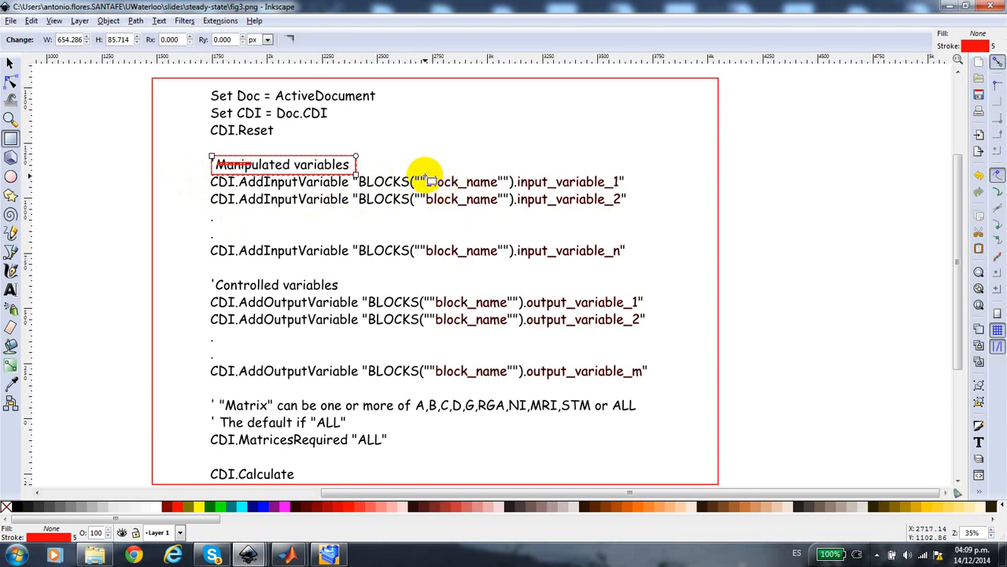
{"action": "mouse_move", "coordinate": [425, 176]}
{"action": "left_mouse_down"}
{"action": "mouse_move", "coordinate": [433, 189]}
{"action": "mouse_move", "coordinate": [500, 192]}
{"action": "left_mouse_up"}
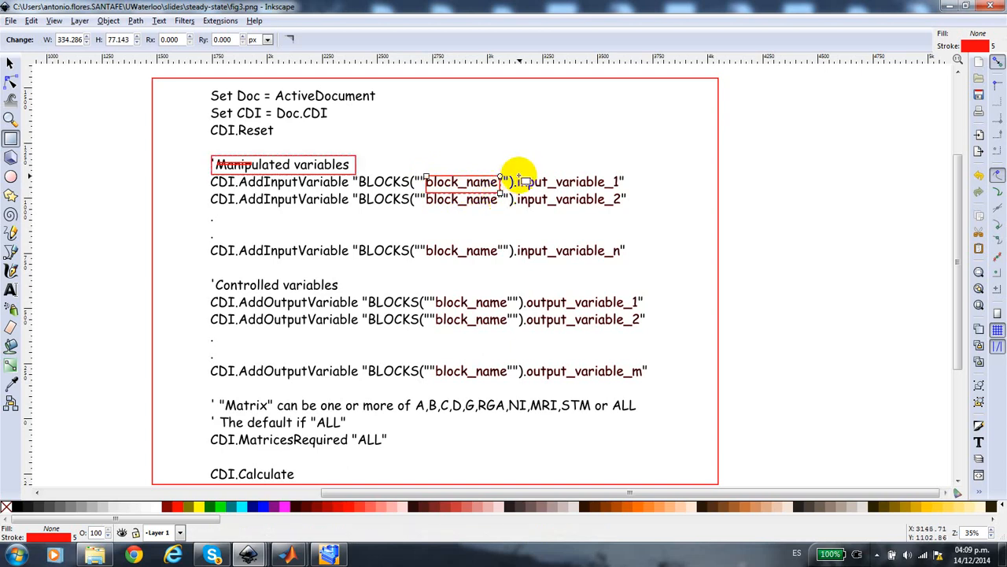
{"action": "left_click_drag", "start_coordinate": [517, 174], "coordinate": [622, 196]}
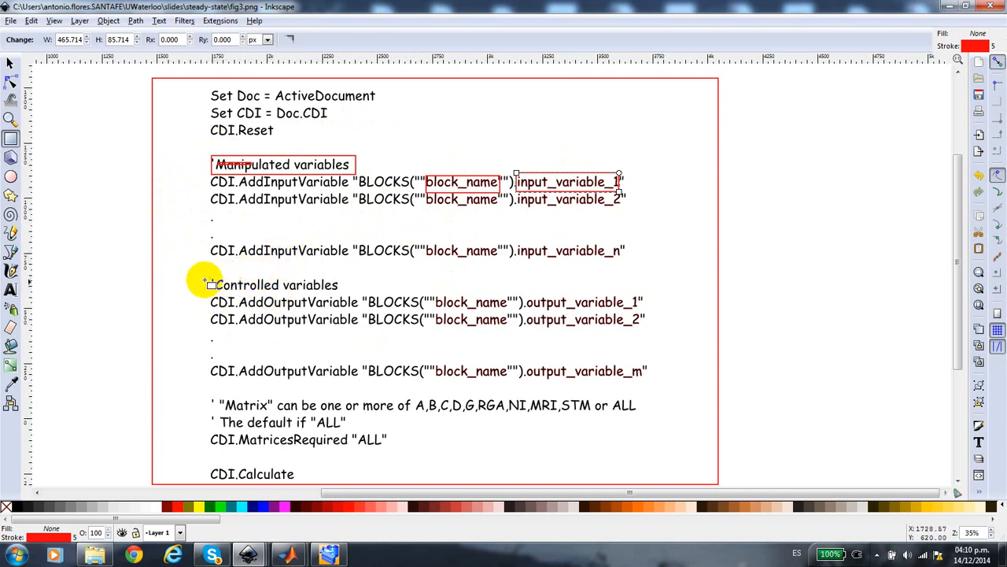
Outline the "Controlled variables" heading with a red rectangle, plus block_name and output_variable_2 in the second AddOutputVariable line
{"action": "left_click_drag", "start_coordinate": [205, 274], "coordinate": [353, 298]}
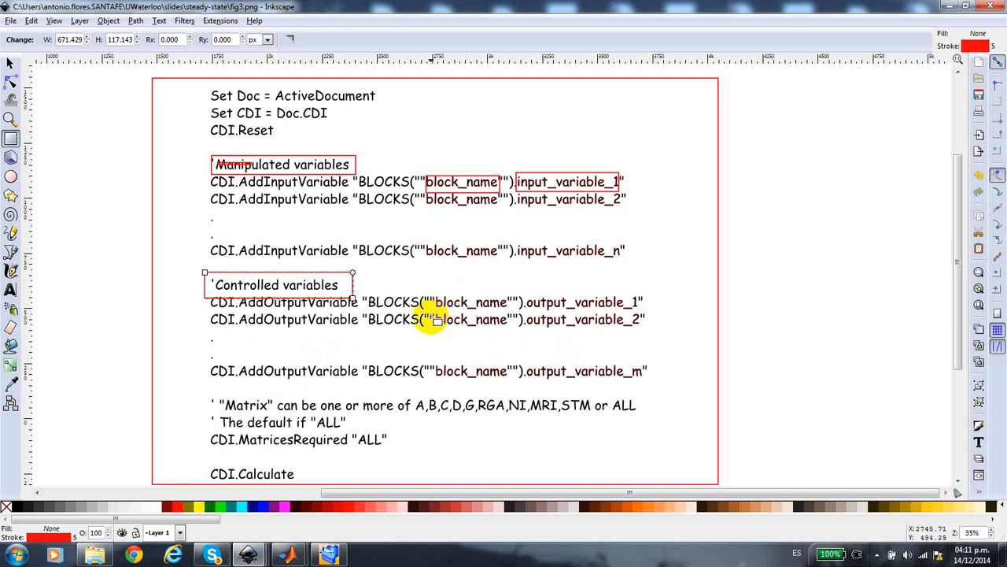
{"action": "left_click_drag", "start_coordinate": [431, 314], "coordinate": [644, 332]}
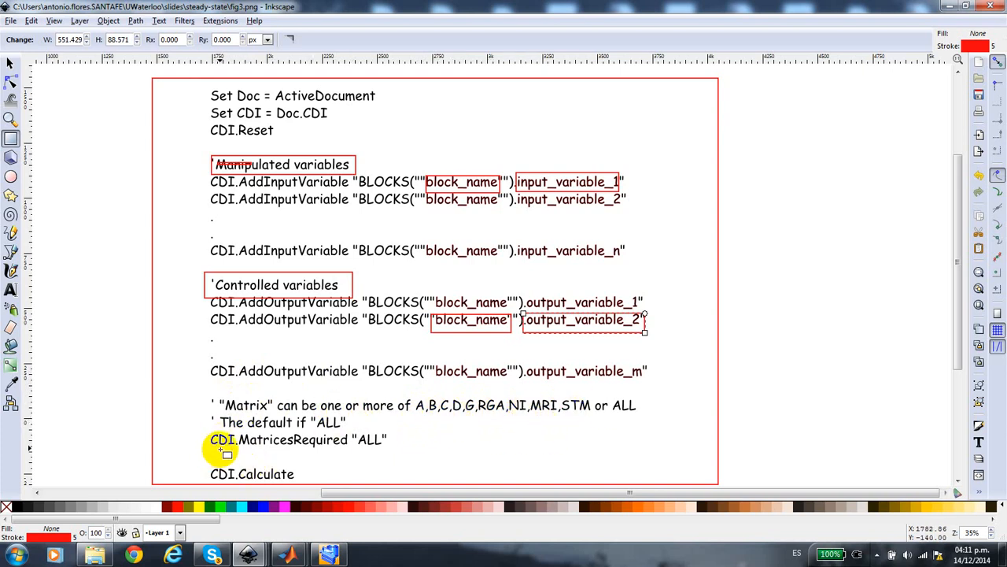
Frame the CDI.MatricesRequired "ALL" line, the matrix list from A to STM, and the CDI.Calculate line with red rectangles
{"action": "mouse_move", "coordinate": [207, 429]}
{"action": "left_mouse_down"}
{"action": "mouse_move", "coordinate": [304, 454]}
{"action": "mouse_move", "coordinate": [392, 454]}
{"action": "left_mouse_up"}
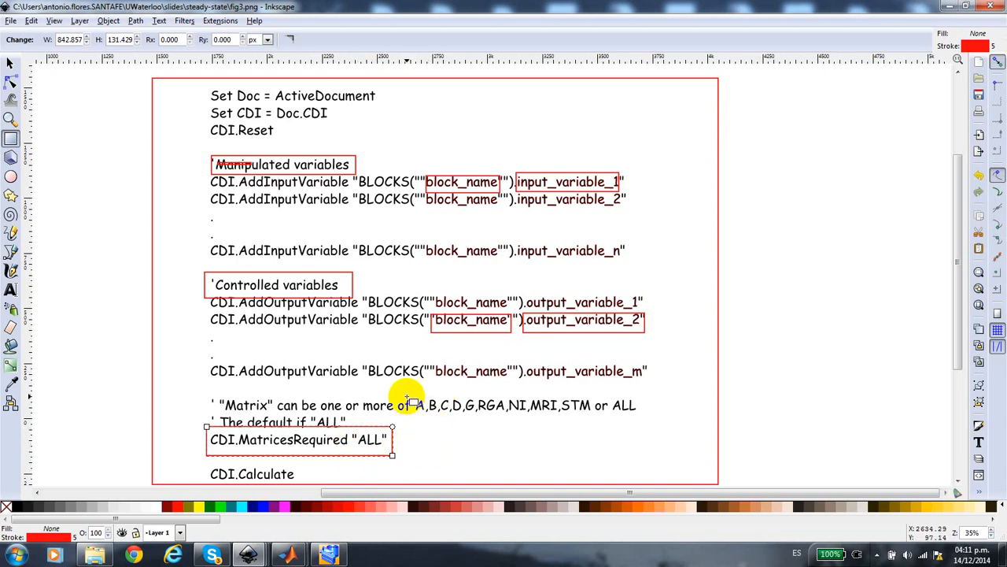
{"action": "left_click_drag", "start_coordinate": [413, 395], "coordinate": [597, 422]}
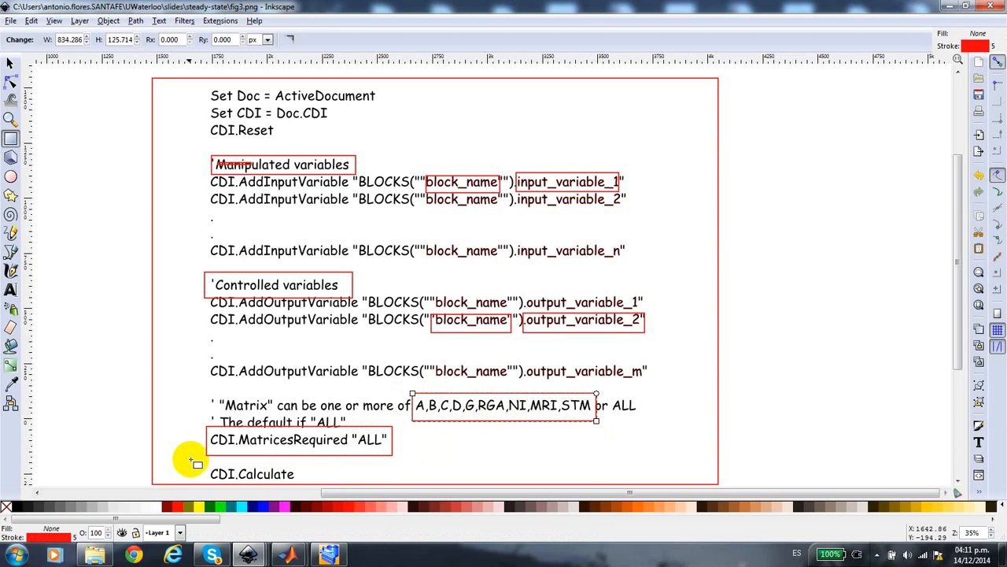
{"action": "left_click_drag", "start_coordinate": [201, 461], "coordinate": [300, 484]}
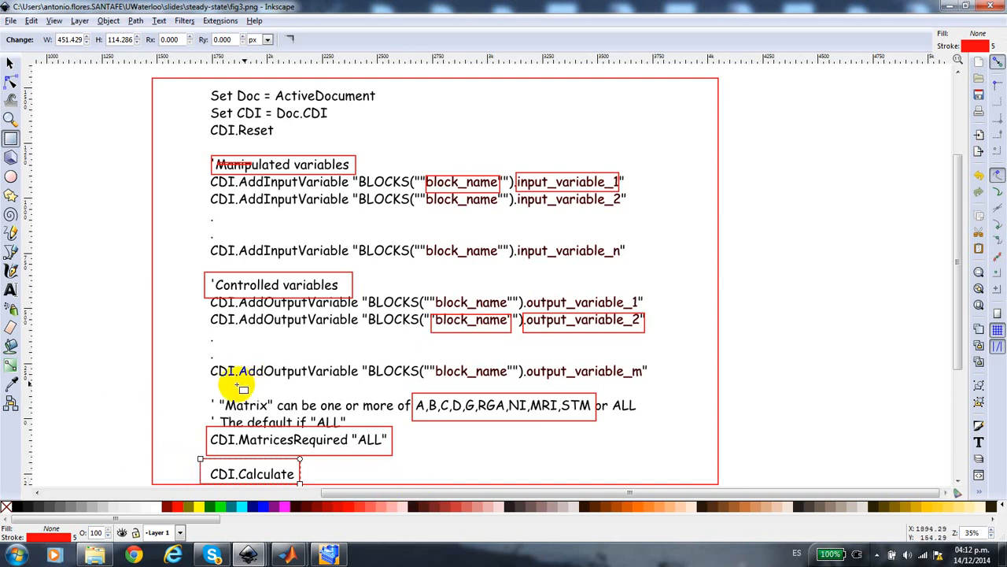
View the SYSTEM diagram of valve inputs and pressure and level outputs in Inkscape, and switch to the Aspen Plus Dynamics flowsheet
{"action": "mouse_move", "coordinate": [262, 559]}
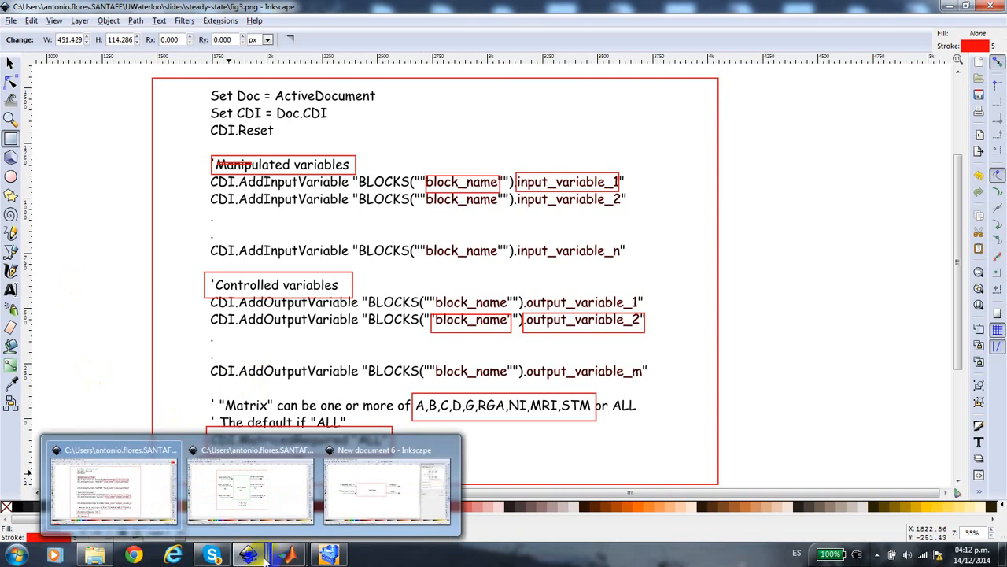
{"action": "left_click", "coordinate": [355, 508]}
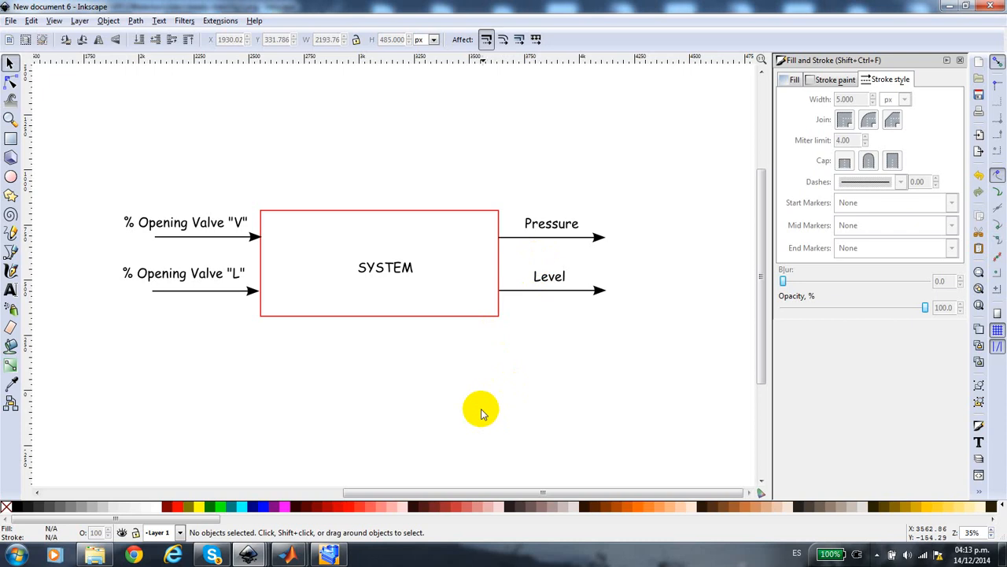
{"action": "left_click", "coordinate": [329, 555]}
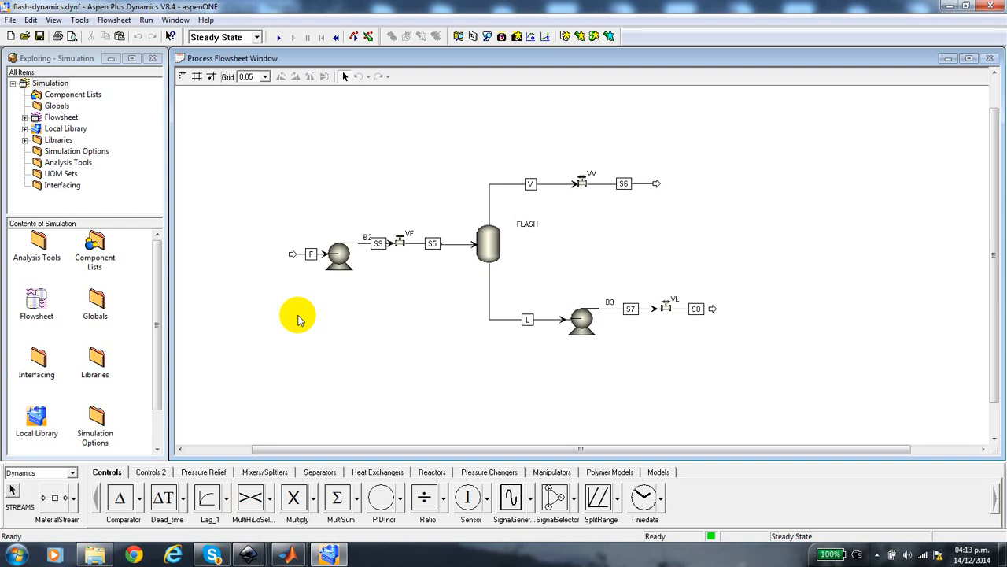
Review the annotated CDI script template in Inkscape and return to the flash flowsheet in Aspen Plus Dynamics
{"action": "mouse_move", "coordinate": [248, 555]}
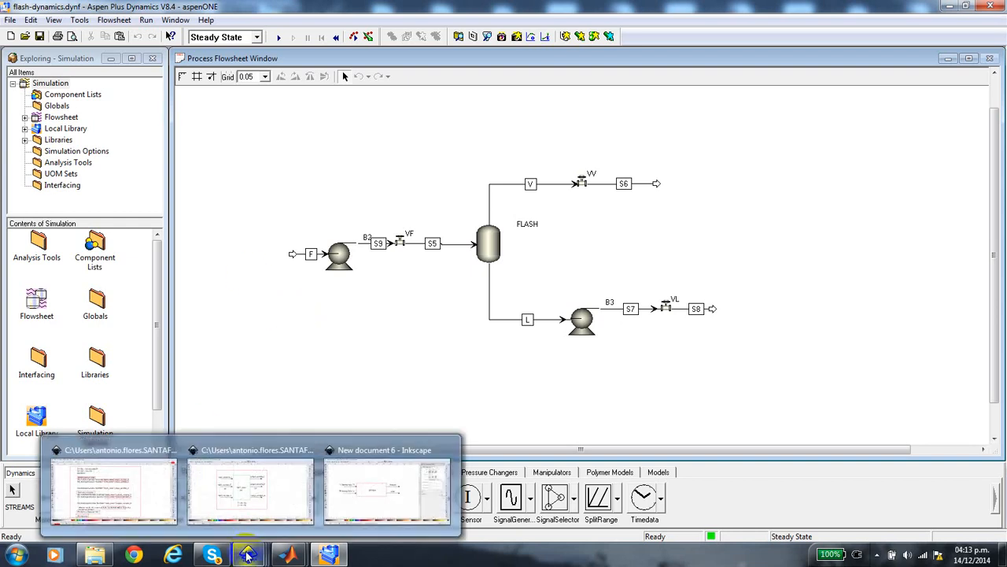
{"action": "left_click", "coordinate": [158, 501]}
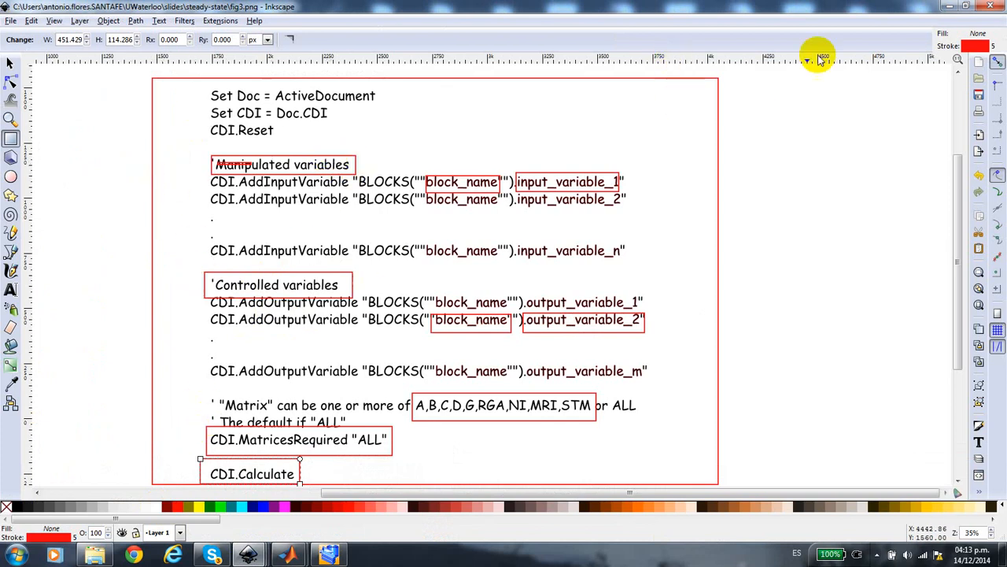
{"action": "left_click", "coordinate": [947, 8]}
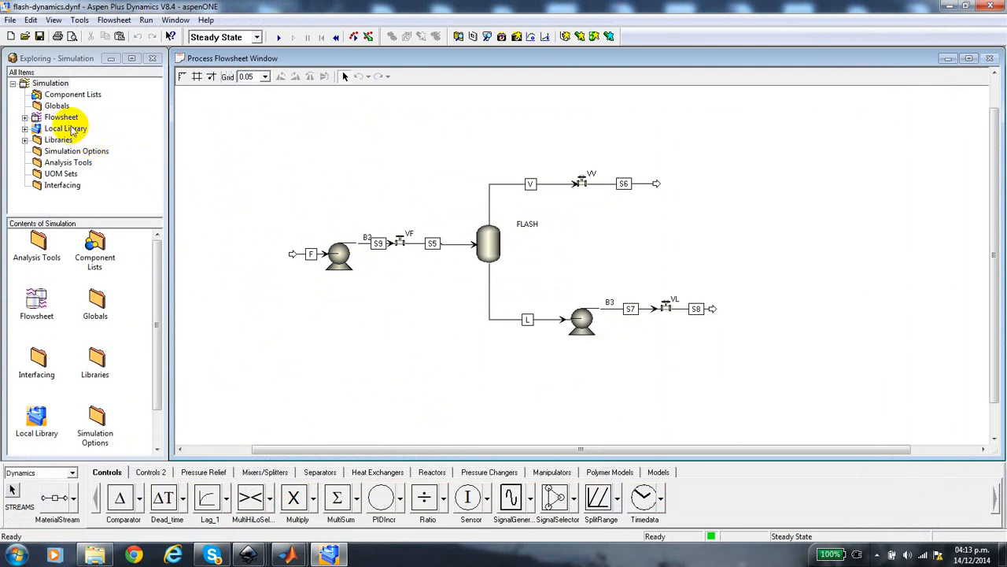
Add a new script named cdi_script to the Flowsheet folder
{"action": "double_click", "coordinate": [61, 118]}
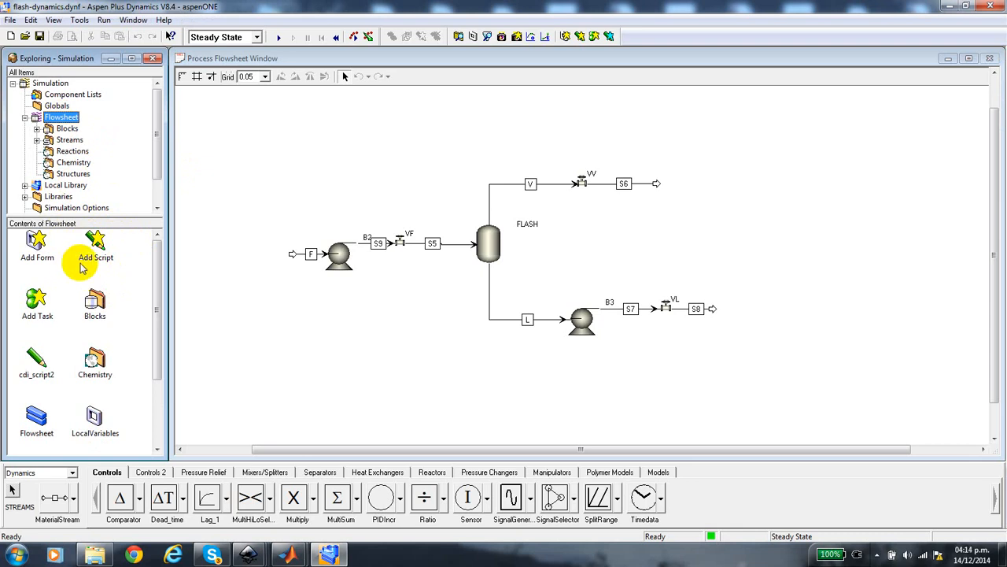
{"action": "double_click", "coordinate": [95, 244]}
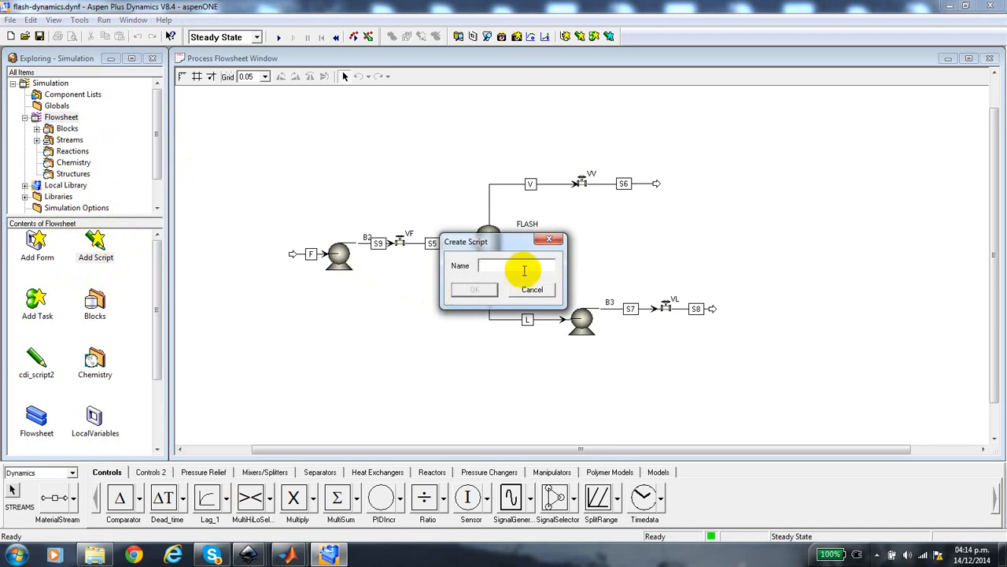
{"action": "type", "text": "cdi_script"}
{"action": "key", "text": "Return"}
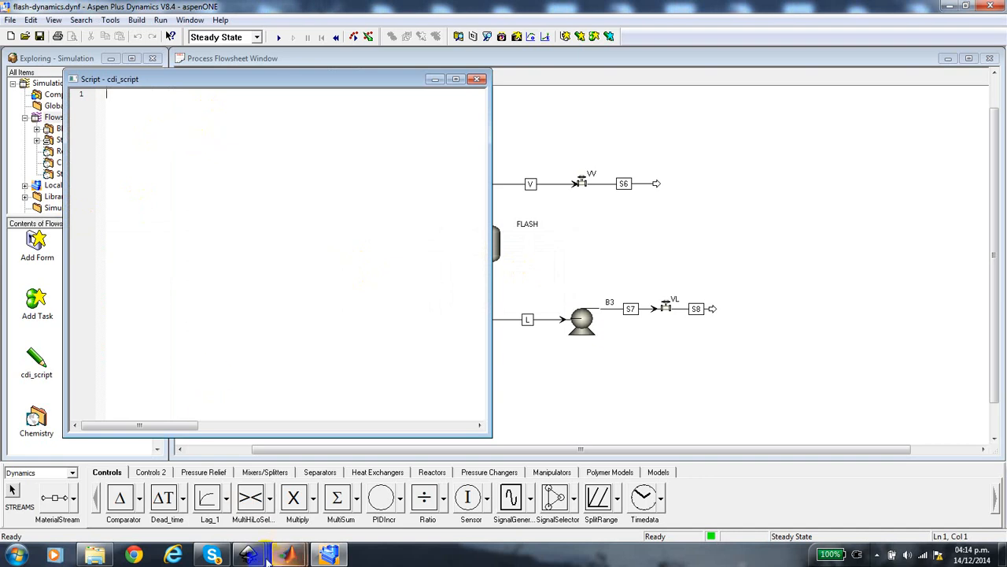
Consult the CDI template in Inkscape for the code the new script needs, and return to the script editor in Aspen Plus Dynamics
{"action": "mouse_move", "coordinate": [266, 556]}
{"action": "left_click", "coordinate": [151, 495]}
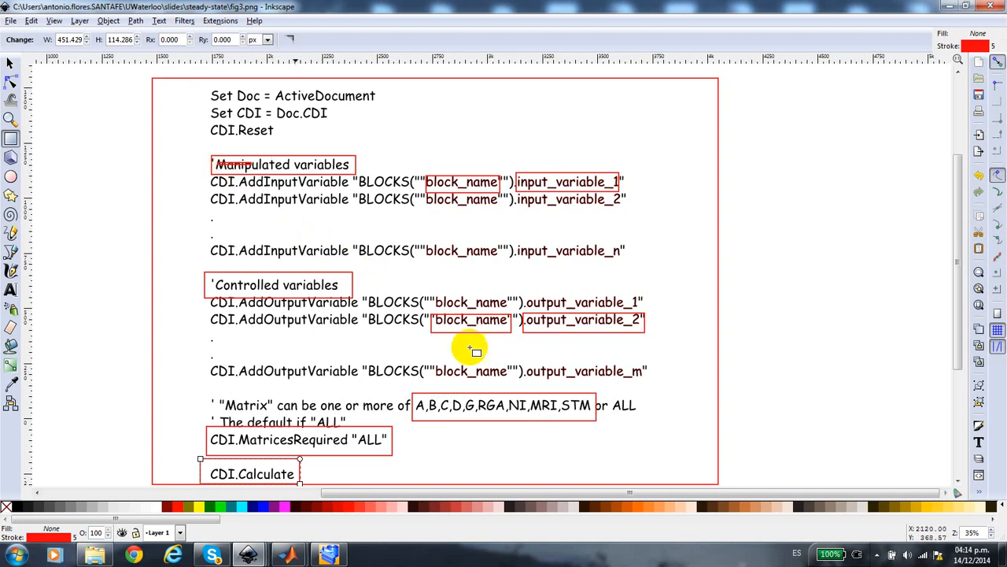
{"action": "left_click", "coordinate": [947, 6]}
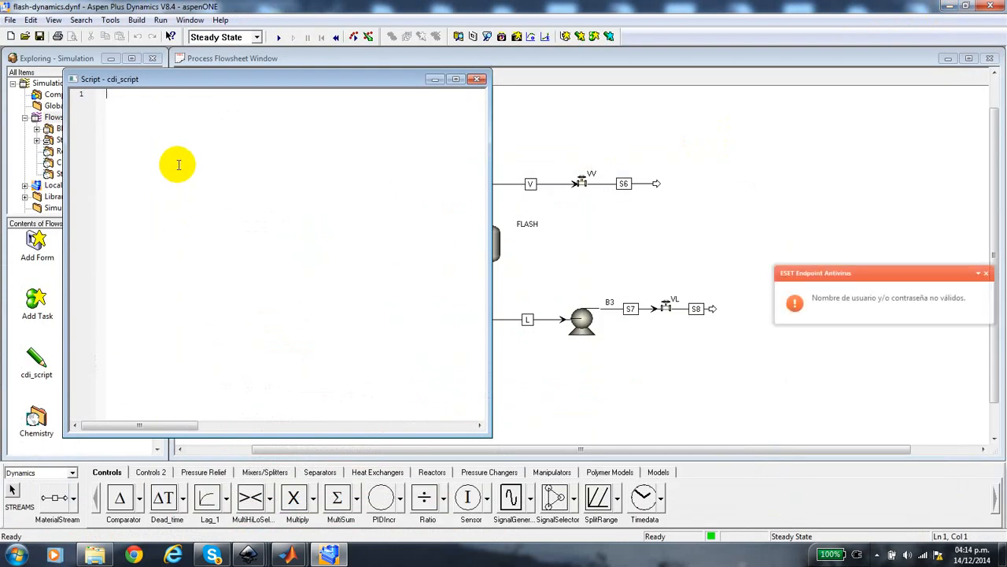
Dismiss the antivirus notification and close the empty cdi_script editor to uncover the flowsheet
{"action": "left_click", "coordinate": [984, 273]}
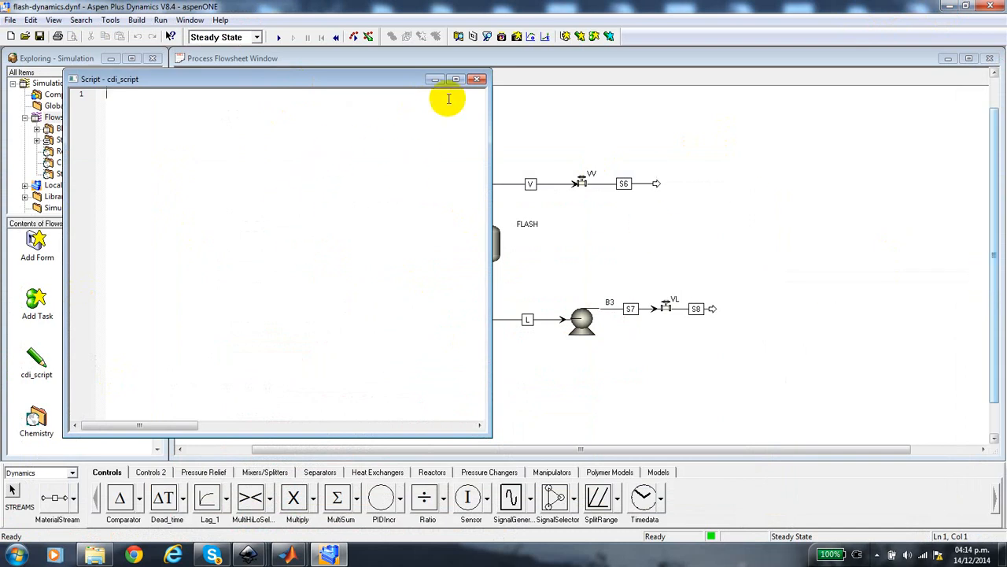
{"action": "left_click", "coordinate": [476, 79]}
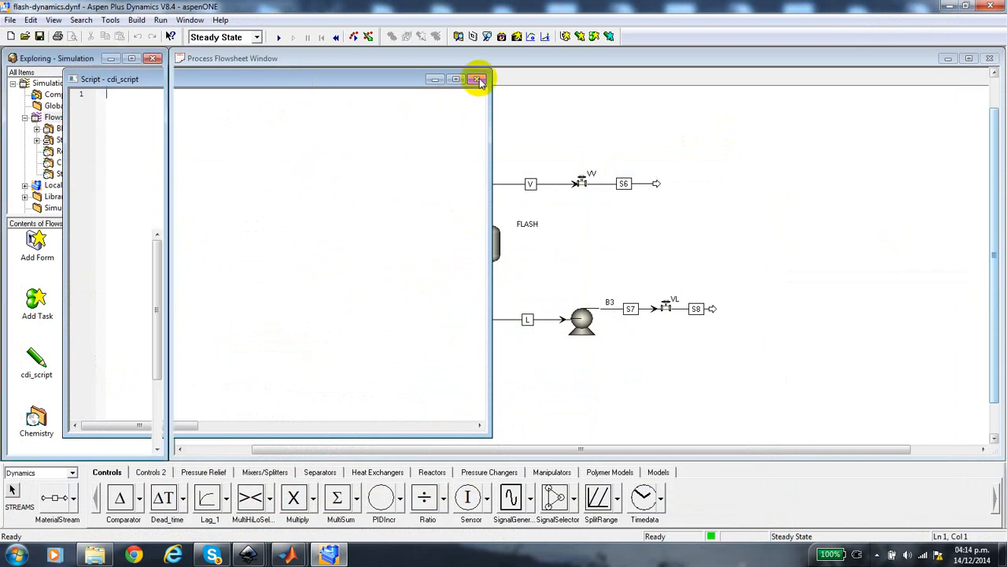
{"action": "left_click", "coordinate": [446, 142]}
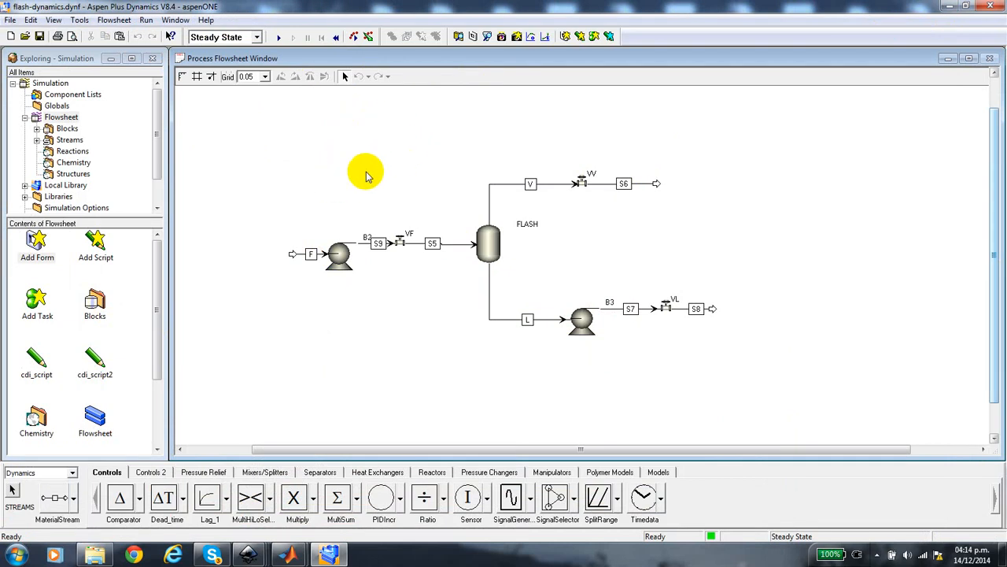
Inspect the specified valve position (Pos) of vapor valve VV in its results table, and close the table
{"action": "double_click", "coordinate": [582, 183]}
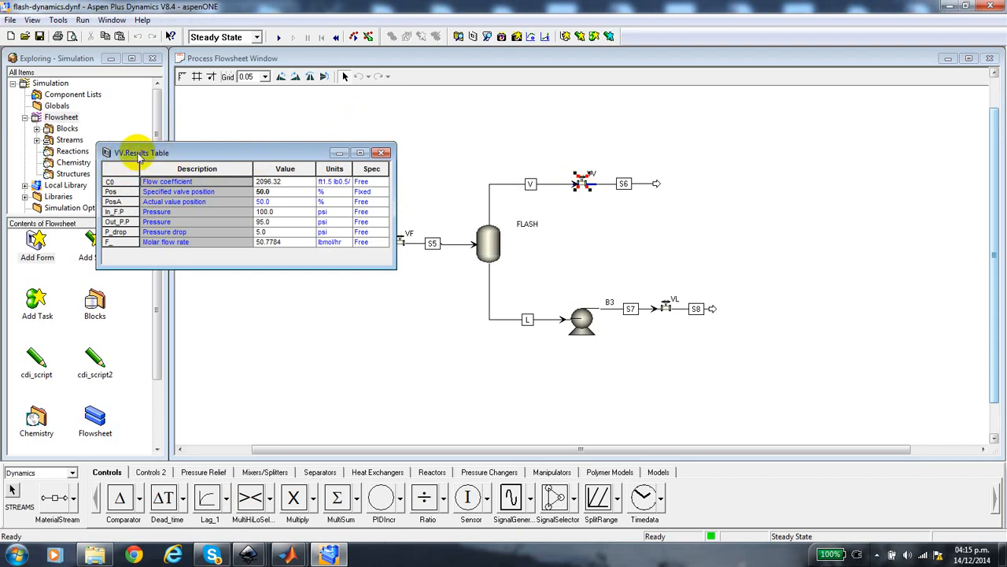
{"action": "left_click", "coordinate": [122, 191]}
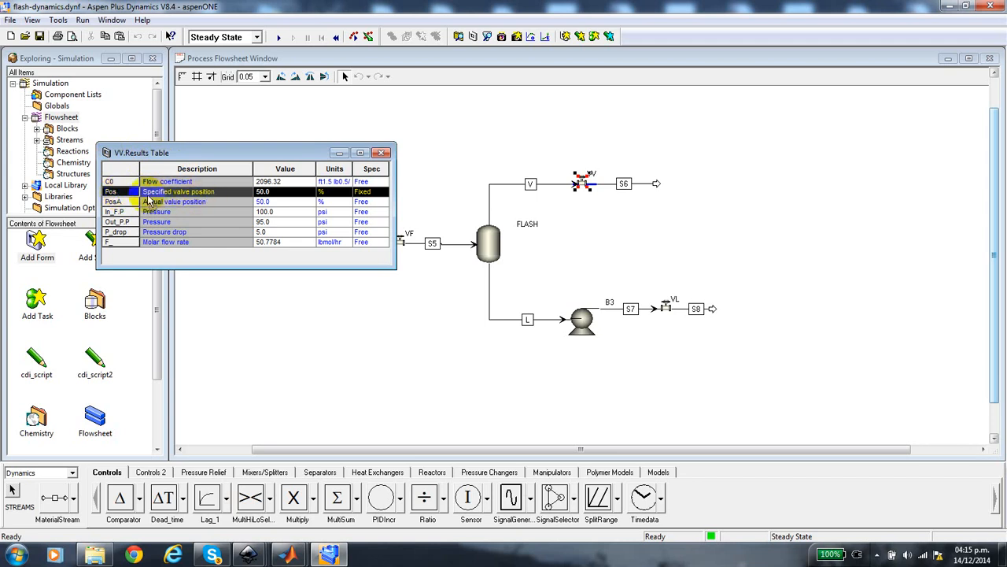
{"action": "left_click", "coordinate": [262, 193]}
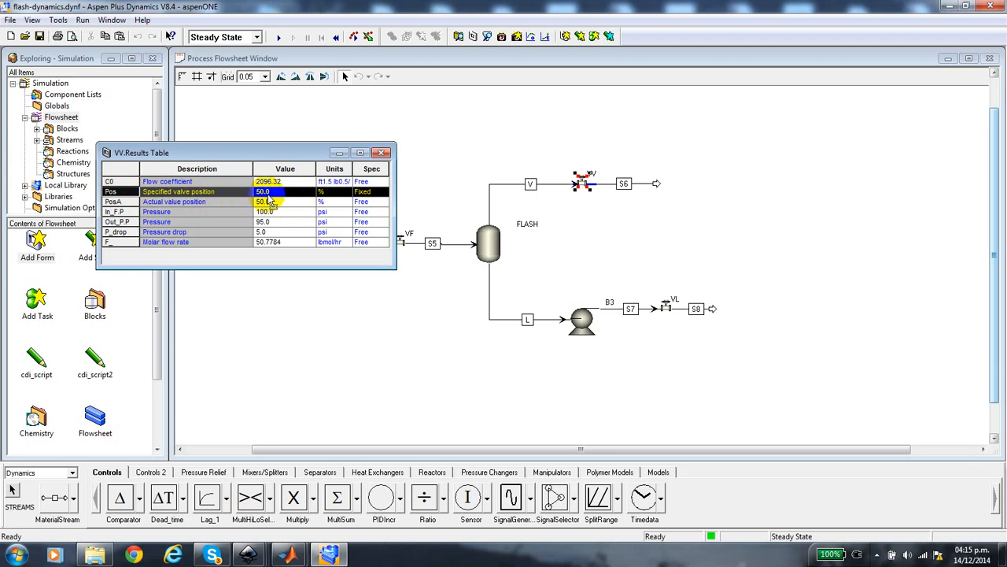
{"action": "left_click", "coordinate": [314, 196]}
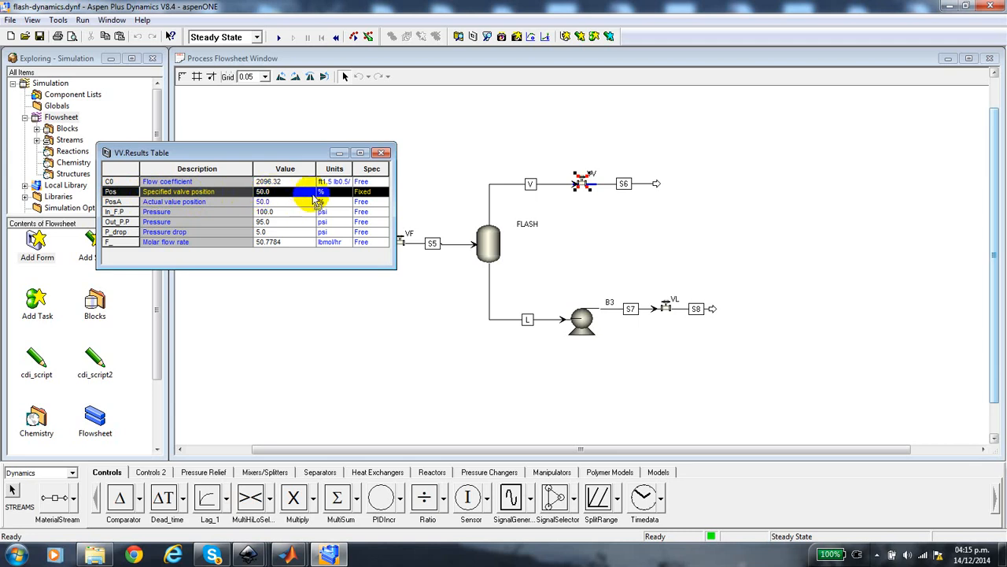
{"action": "left_click", "coordinate": [382, 153]}
Check the block name and input variable placeholders in the Inkscape template, and return to the Aspen Plus Dynamics flowsheet
{"action": "mouse_move", "coordinate": [248, 555]}
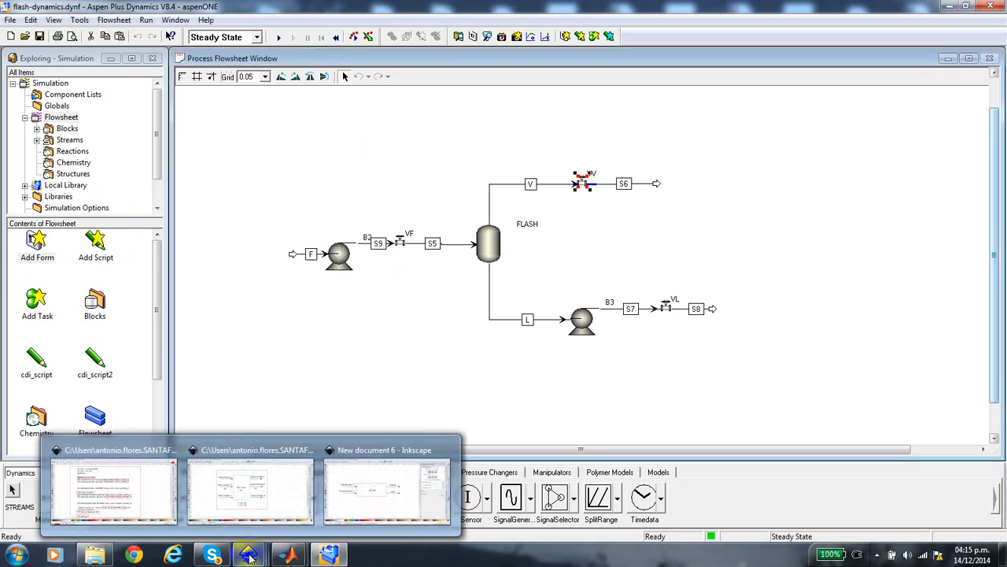
{"action": "left_click", "coordinate": [158, 503]}
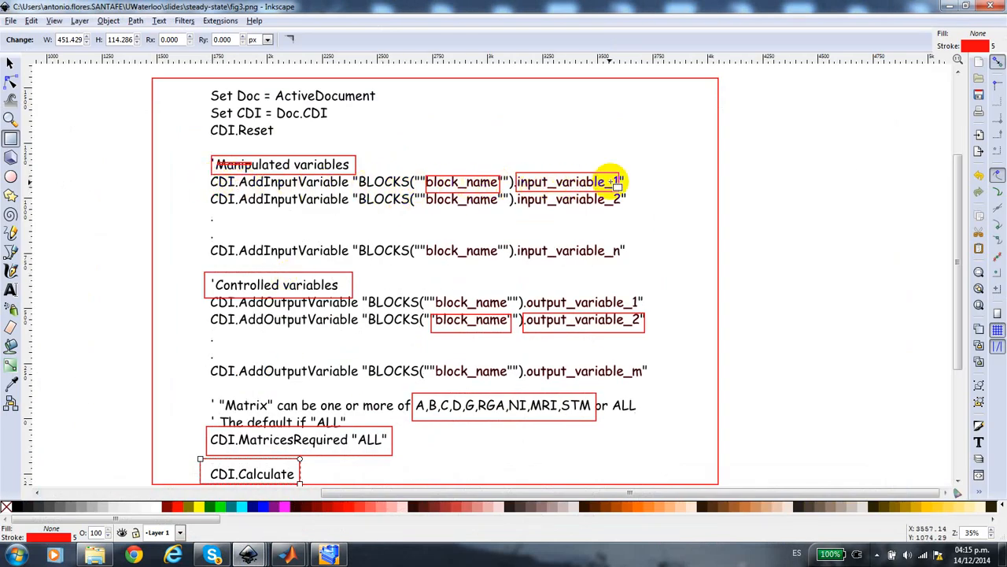
{"action": "left_click", "coordinate": [951, 10]}
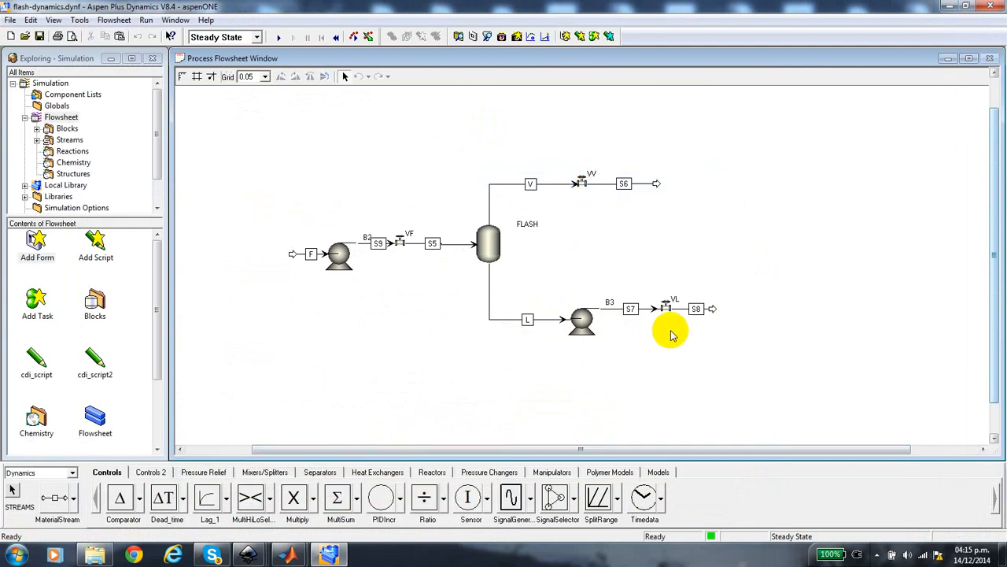
Inspect the name, value, units and specification of liquid valve VL's specified position (Pos) in its results table, and close it
{"action": "double_click", "coordinate": [666, 307]}
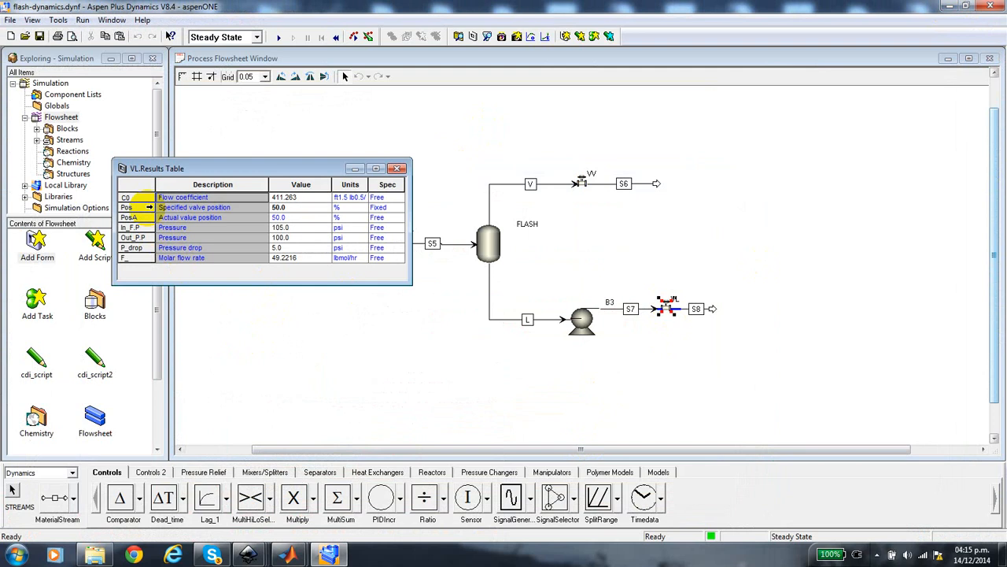
{"action": "left_click", "coordinate": [149, 208]}
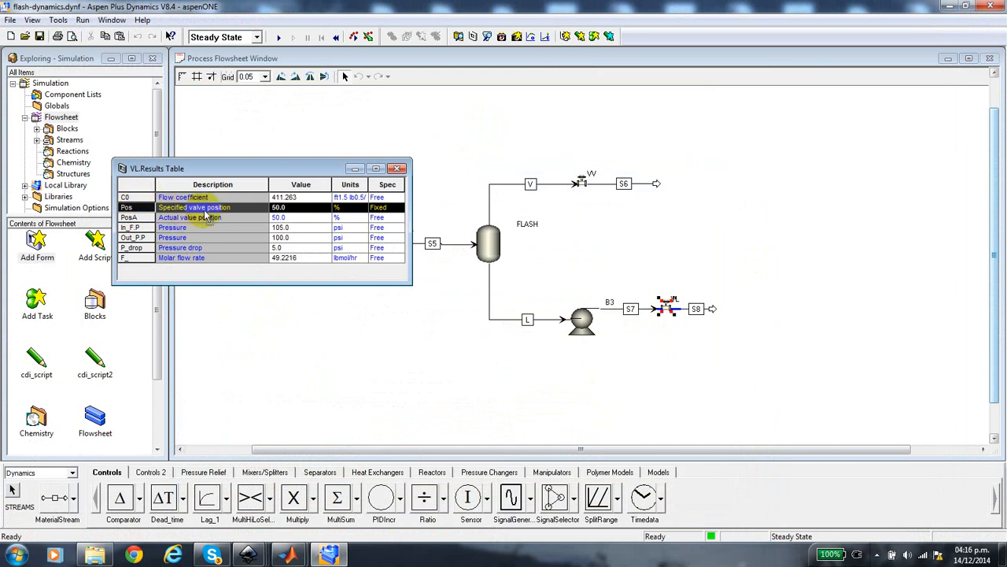
{"action": "left_click", "coordinate": [277, 208]}
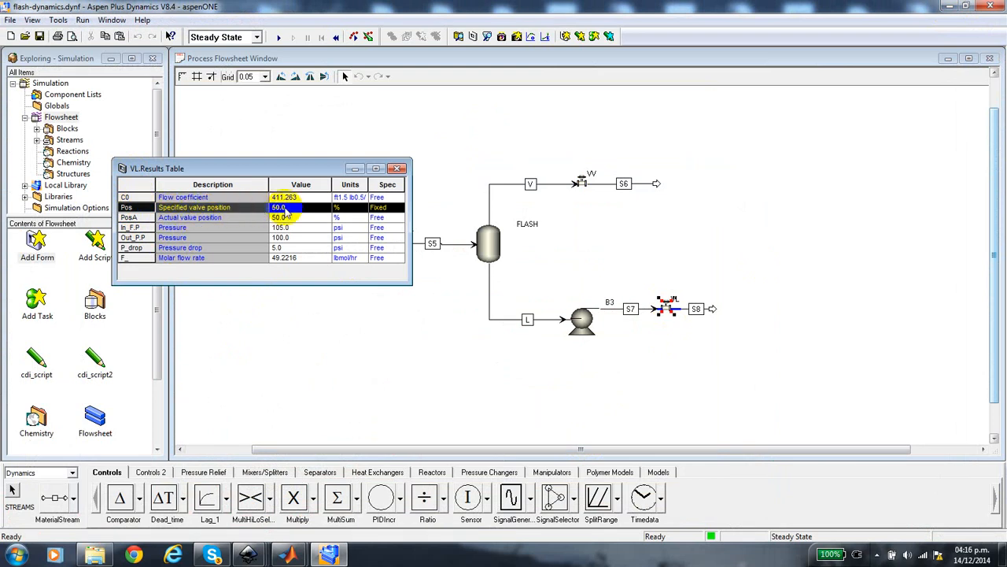
{"action": "left_click", "coordinate": [344, 209]}
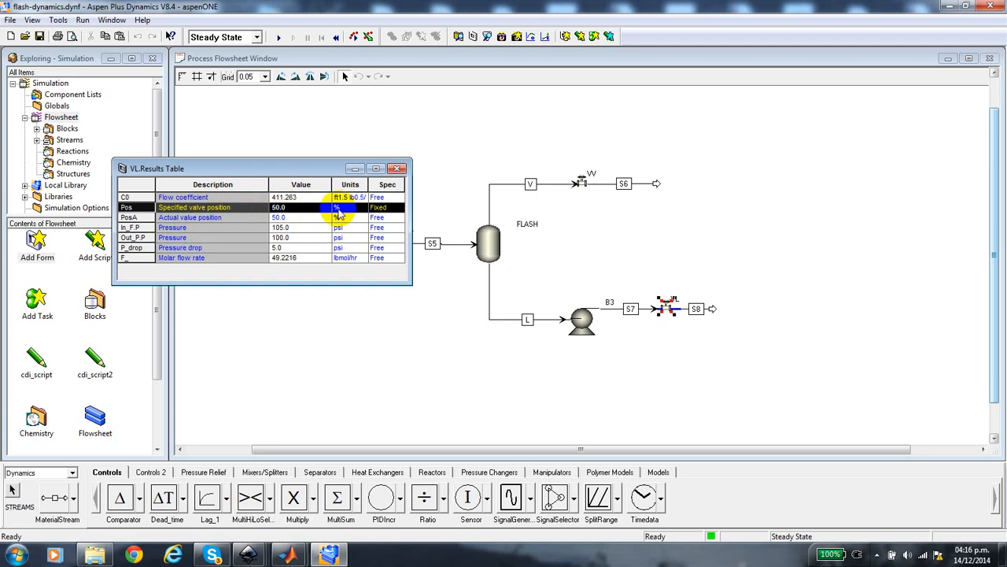
{"action": "left_click", "coordinate": [378, 209]}
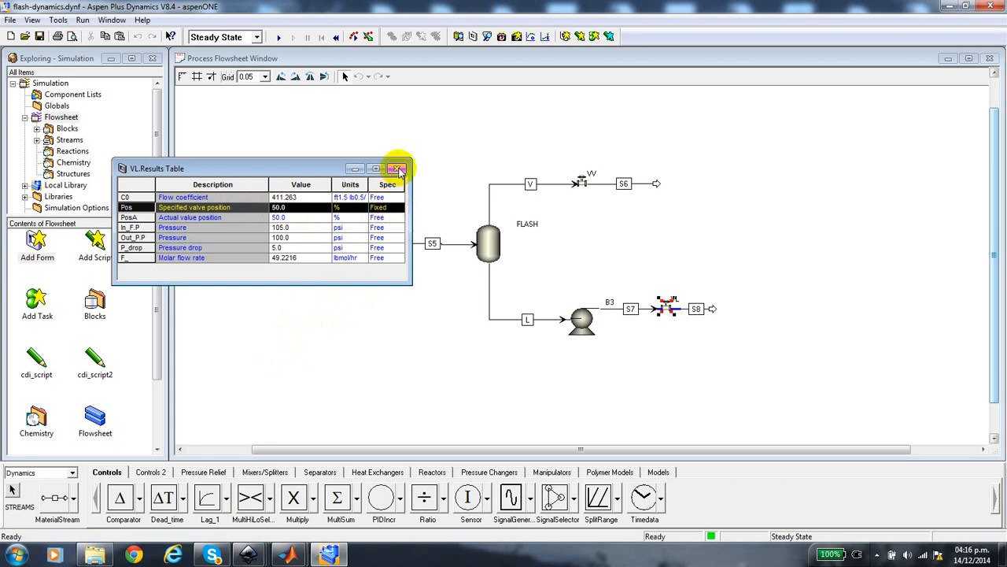
{"action": "left_click", "coordinate": [399, 169]}
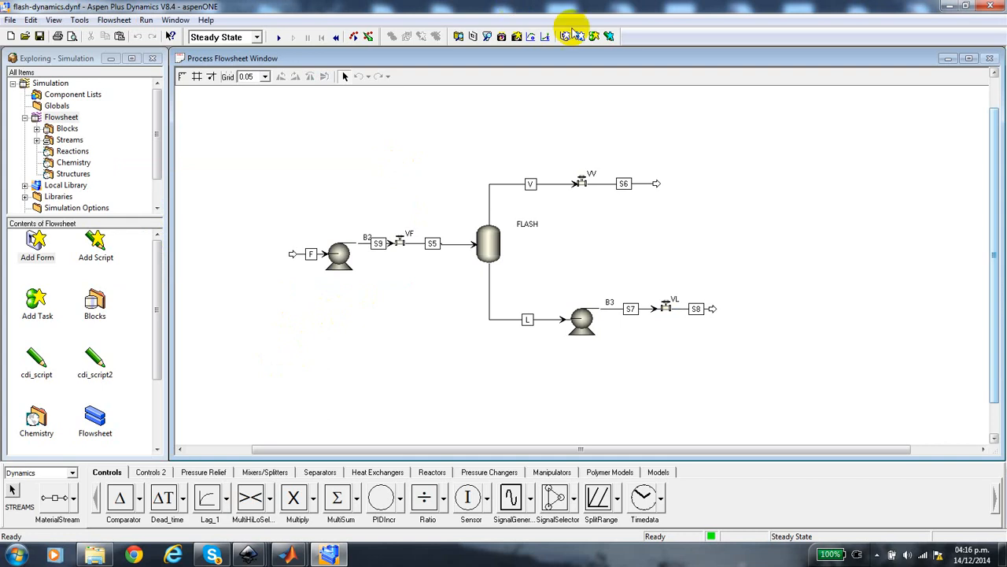
Inspect the variable names for pressure (P) and liquid level (level) in the FLASH block's results table, and close it
{"action": "double_click", "coordinate": [483, 242]}
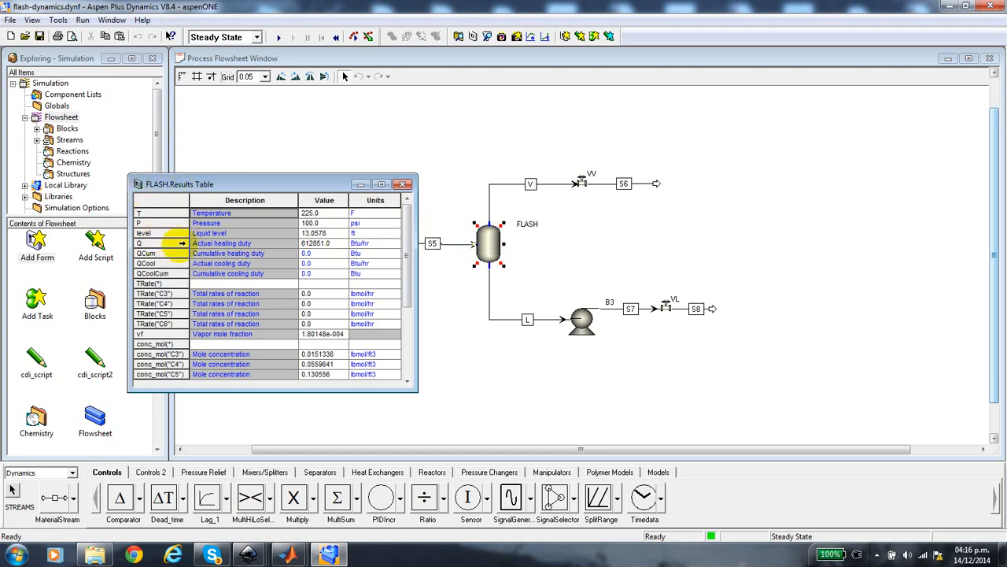
{"action": "left_click", "coordinate": [171, 223]}
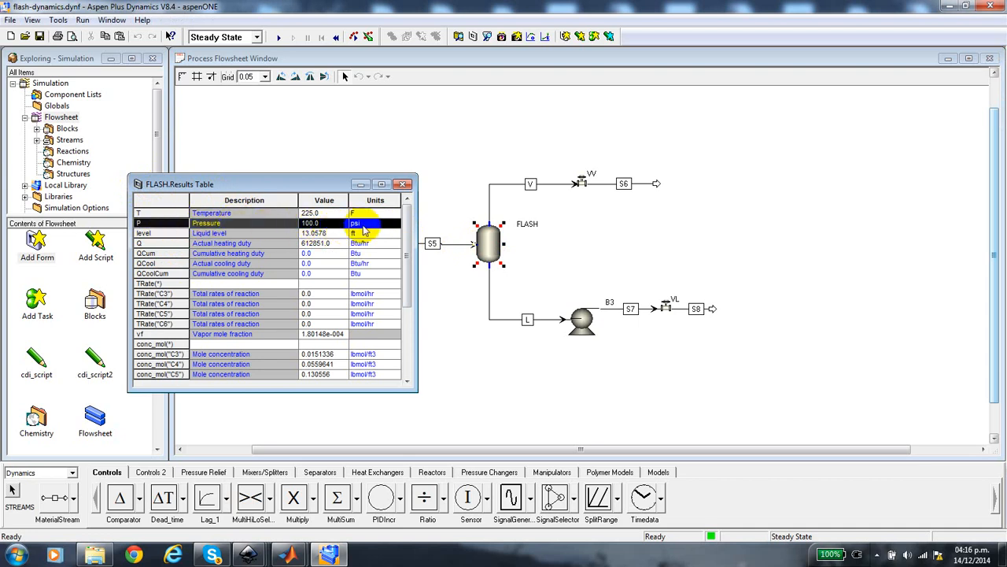
{"action": "left_click", "coordinate": [164, 226]}
{"action": "left_click", "coordinate": [163, 234]}
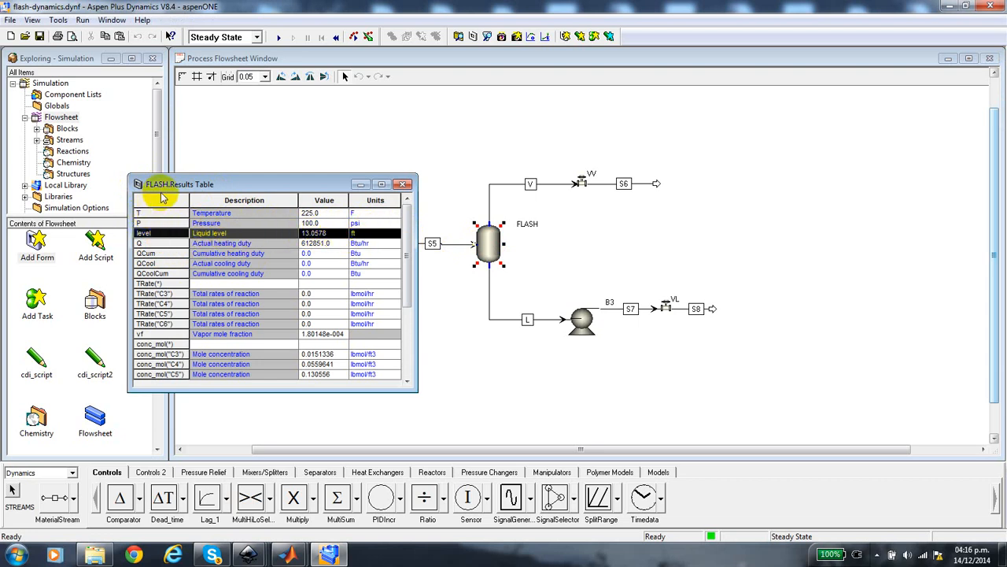
{"action": "left_click", "coordinate": [158, 230]}
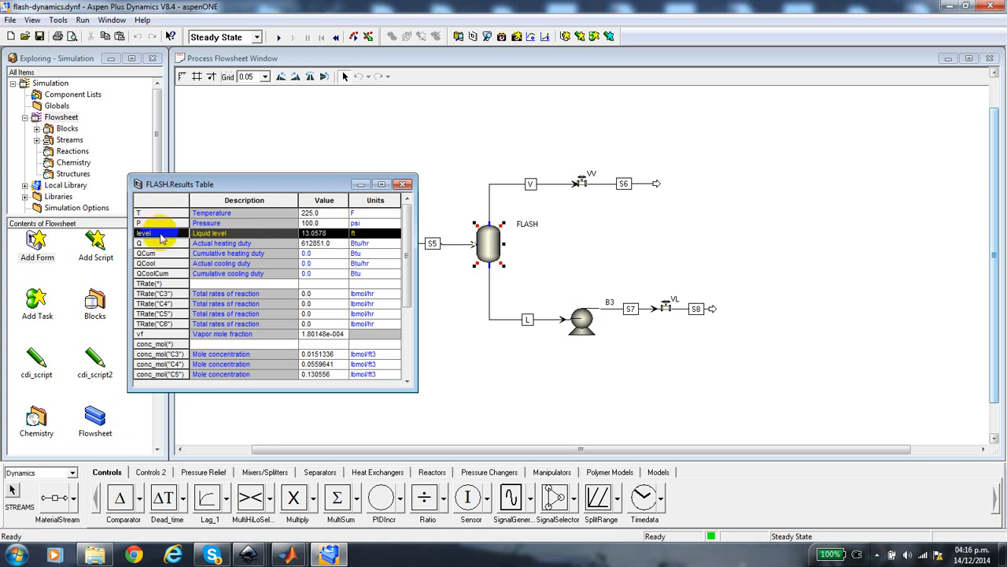
{"action": "left_click", "coordinate": [404, 186]}
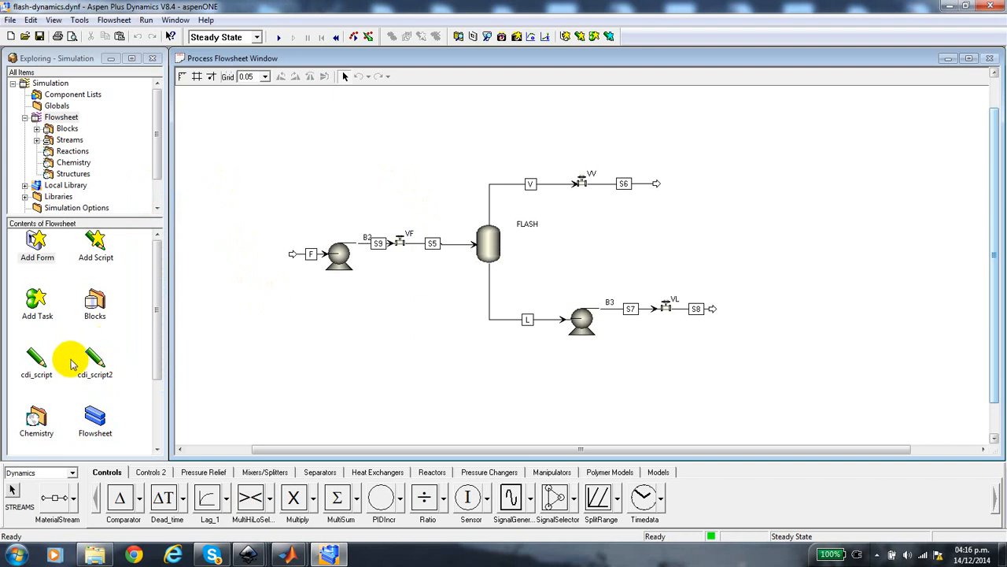
Open the flowsheet script cdi_script2 for editing and move its window clear of the list of flowsheet contents
{"action": "right_click", "coordinate": [102, 367]}
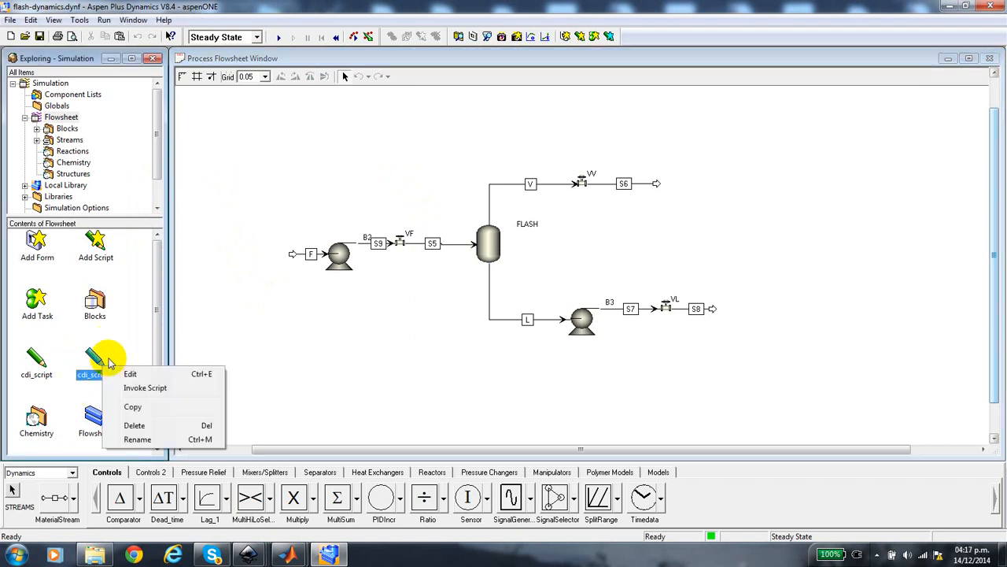
{"action": "left_click", "coordinate": [131, 342]}
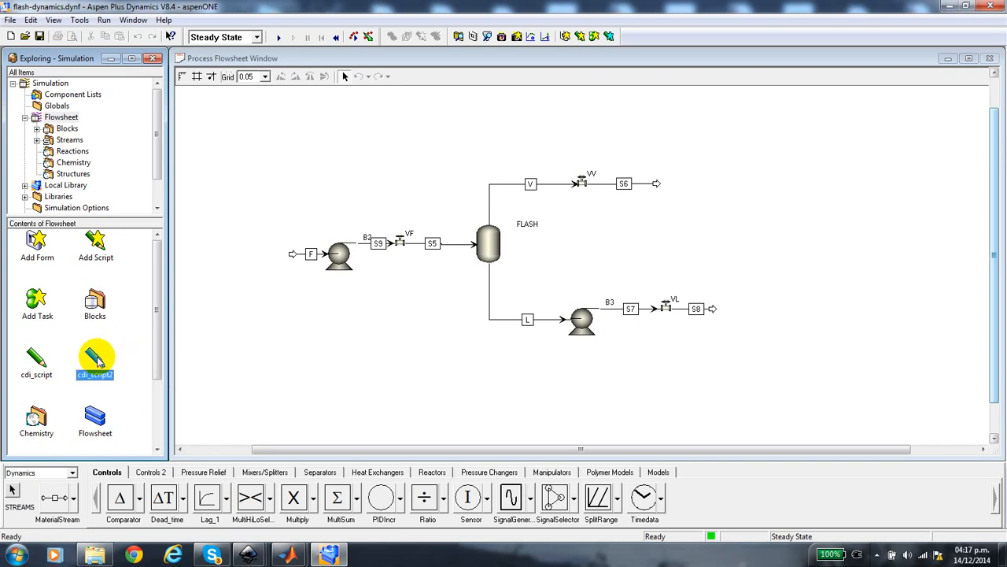
{"action": "right_click", "coordinate": [97, 359]}
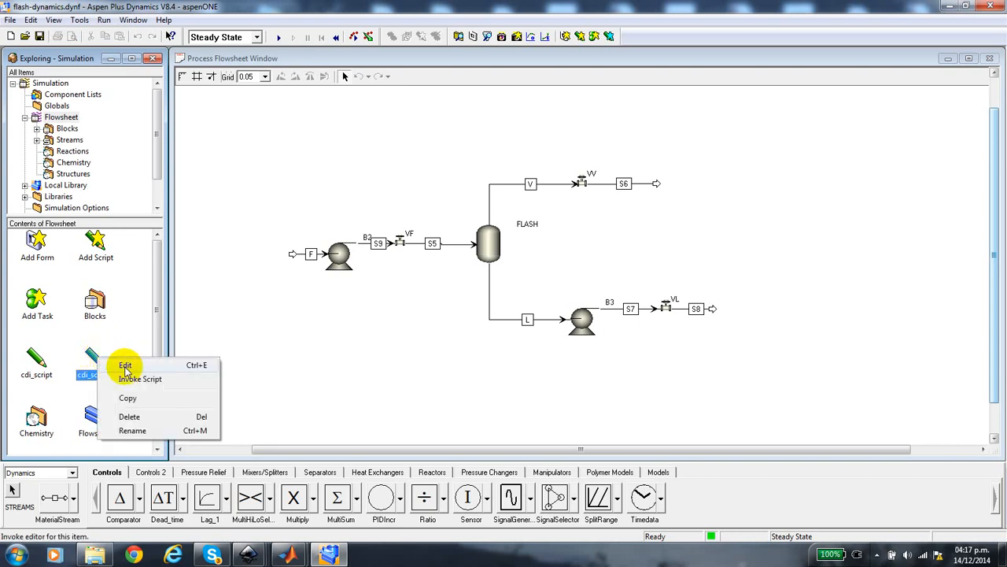
{"action": "left_click", "coordinate": [125, 367]}
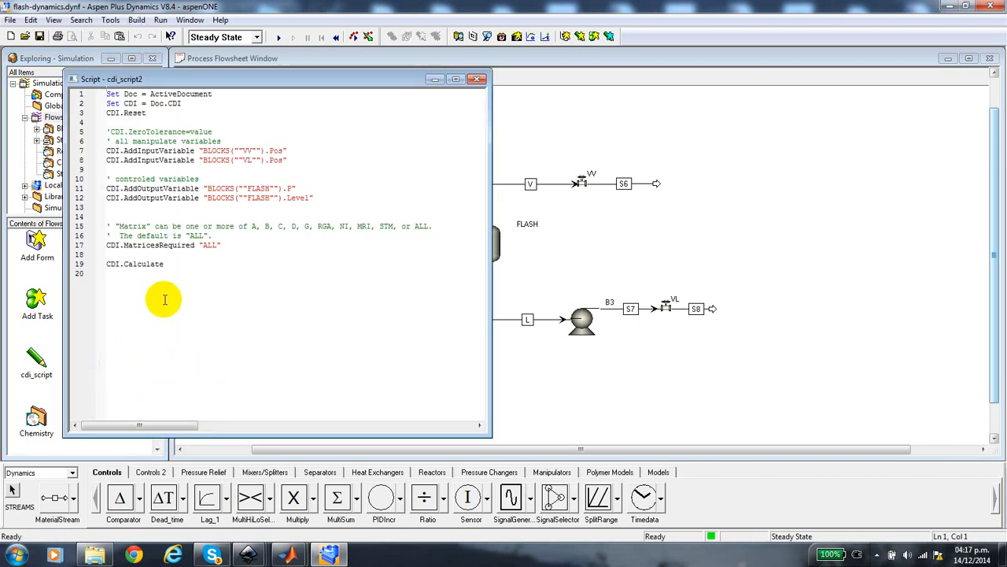
{"action": "left_click_drag", "start_coordinate": [211, 85], "coordinate": [314, 89]}
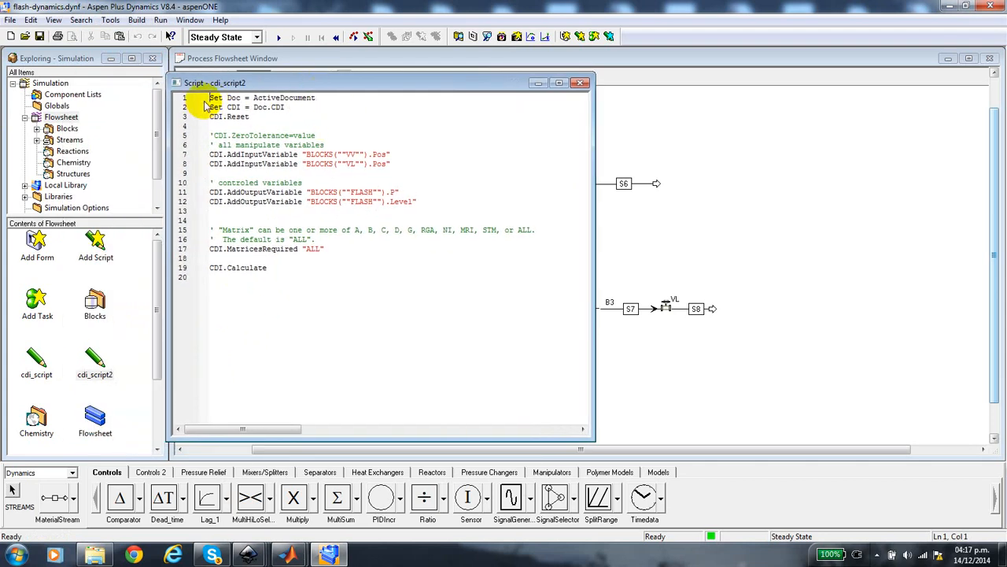
Review the opening lines of cdi_script2 that set Doc and CDI and reset the Control Design Interface
{"action": "left_click_drag", "start_coordinate": [211, 98], "coordinate": [314, 98]}
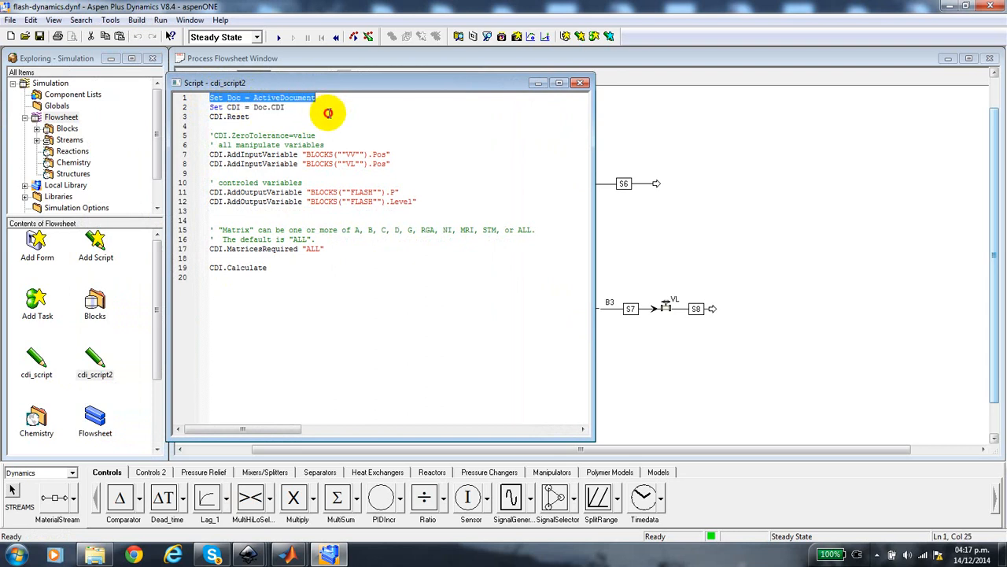
{"action": "left_click", "coordinate": [325, 116]}
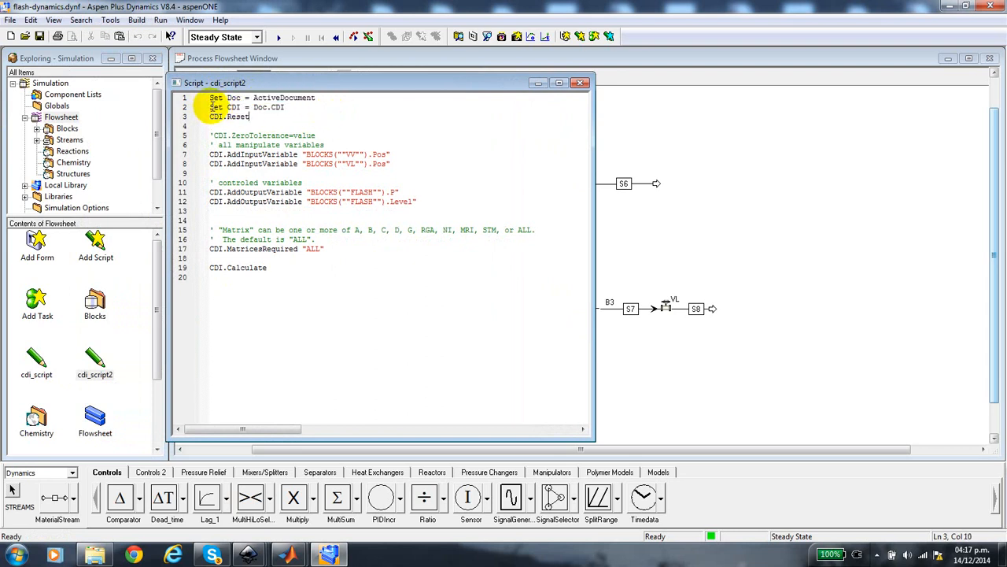
{"action": "left_click_drag", "start_coordinate": [211, 107], "coordinate": [282, 108]}
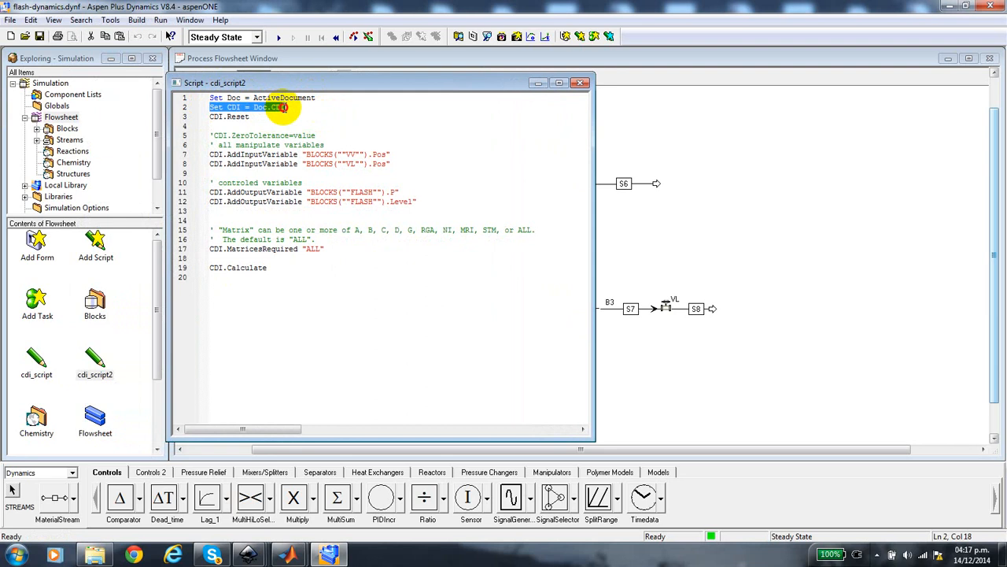
{"action": "left_click", "coordinate": [270, 124]}
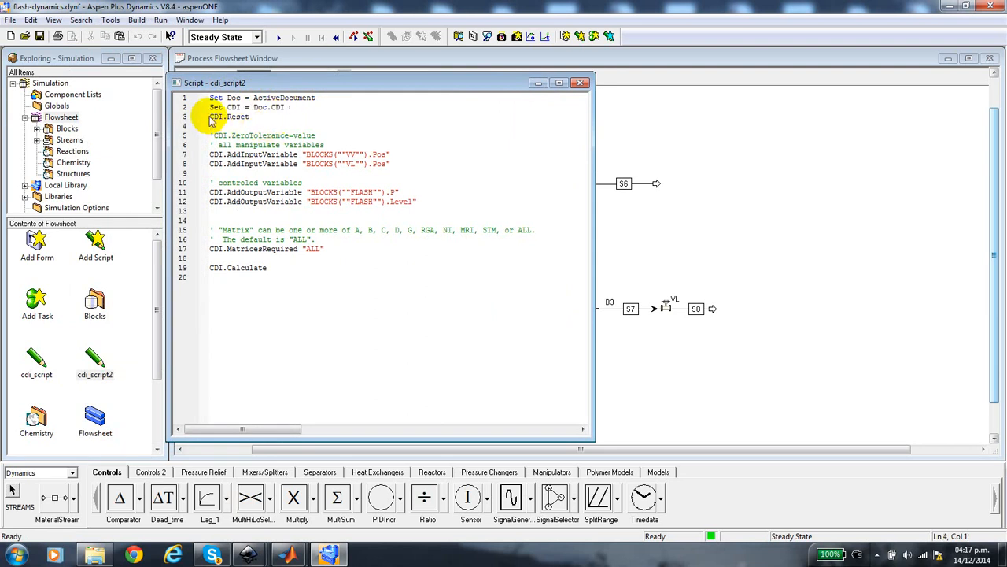
{"action": "left_click_drag", "start_coordinate": [211, 118], "coordinate": [249, 120]}
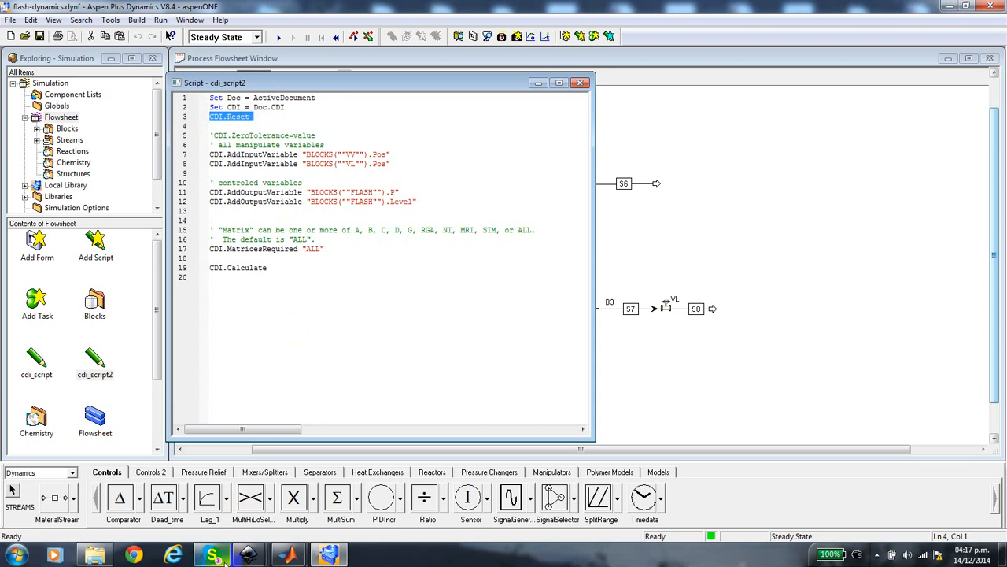
Check the script template in Inkscape, and return to the cdi_script2 editor in Aspen Plus Dynamics
{"action": "mouse_move", "coordinate": [246, 556]}
{"action": "left_click", "coordinate": [144, 499]}
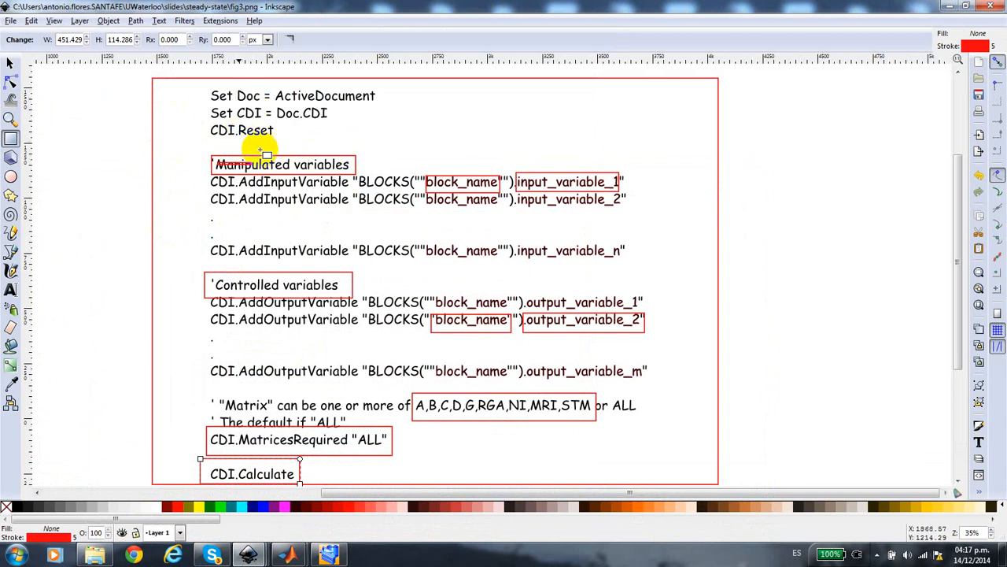
{"action": "left_click", "coordinate": [950, 6]}
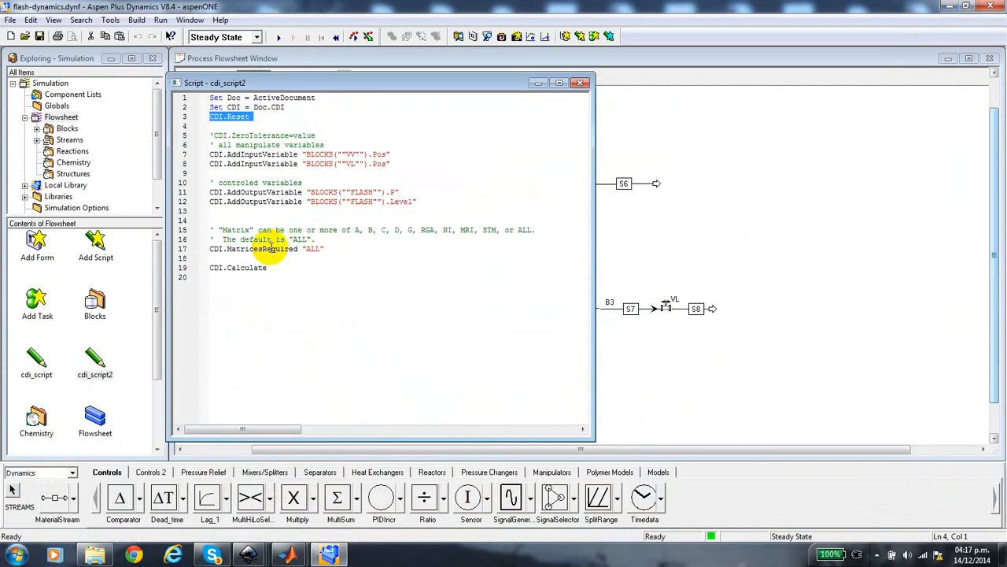
Review the AddInputVariable lines for the positions of valves VV and VL, moving the script window to compare them with the flowsheet
{"action": "left_click", "coordinate": [220, 144]}
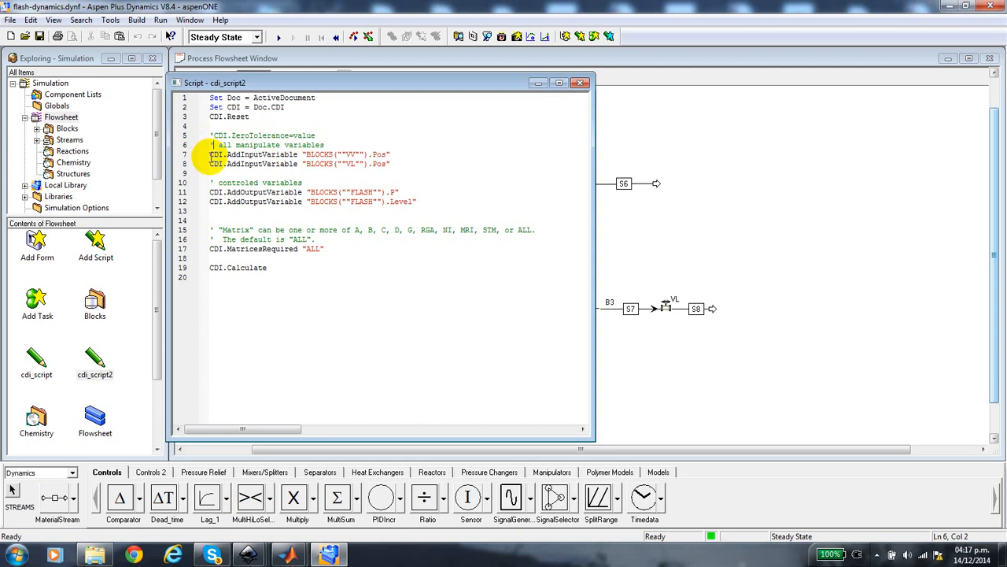
{"action": "left_click_drag", "start_coordinate": [211, 155], "coordinate": [390, 155]}
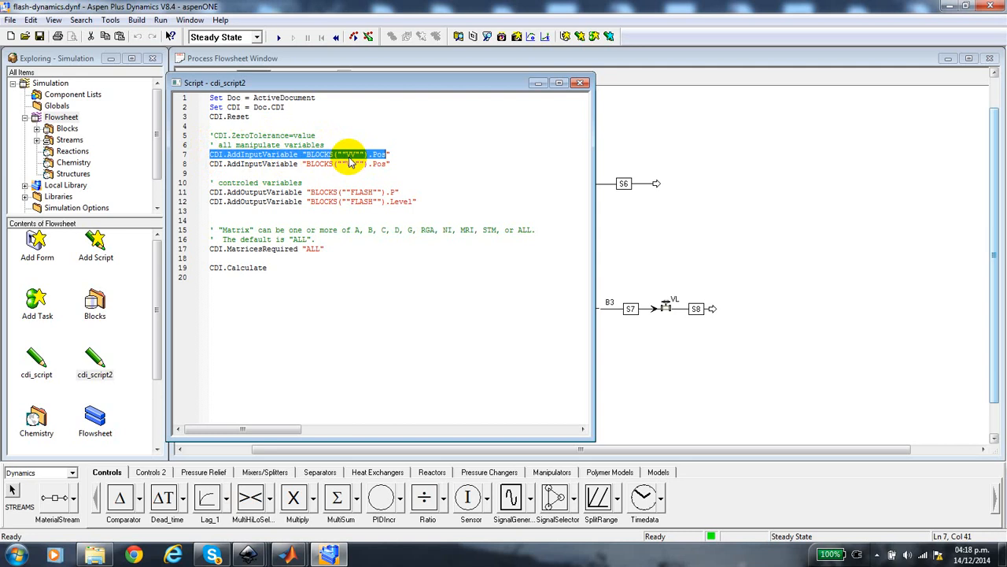
{"action": "left_click_drag", "start_coordinate": [382, 91], "coordinate": [327, 151]}
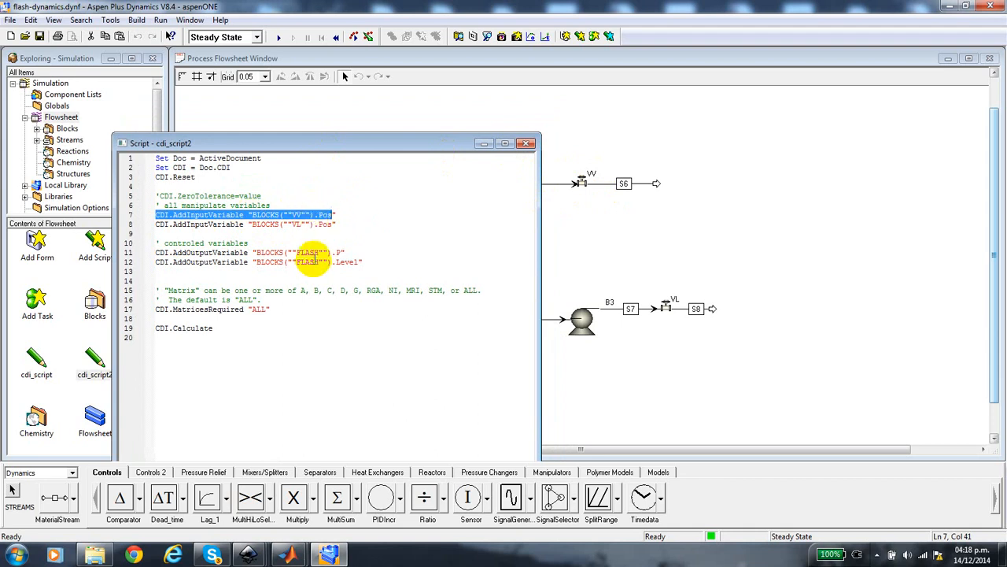
{"action": "left_click", "coordinate": [279, 235]}
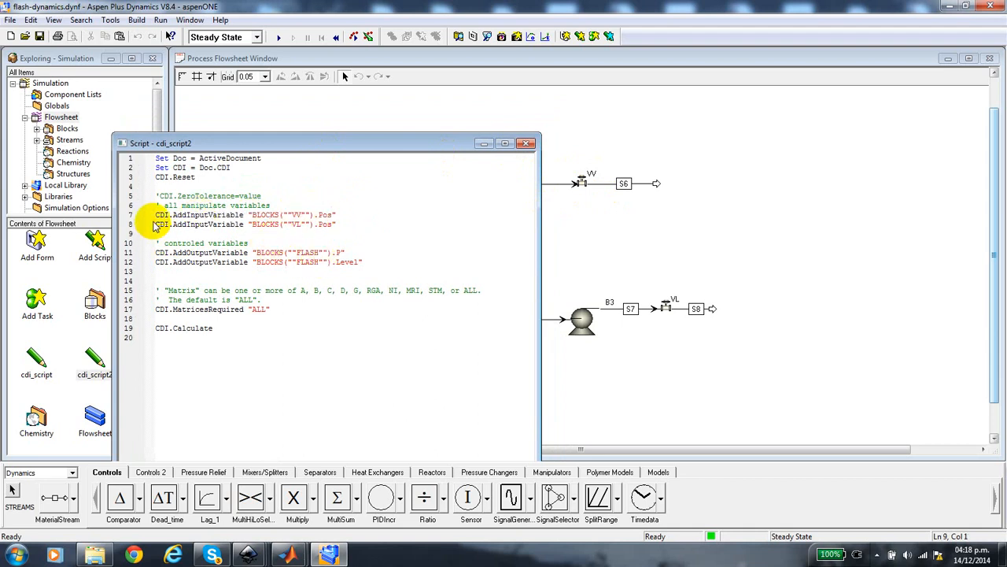
{"action": "triple_click", "coordinate": [158, 226]}
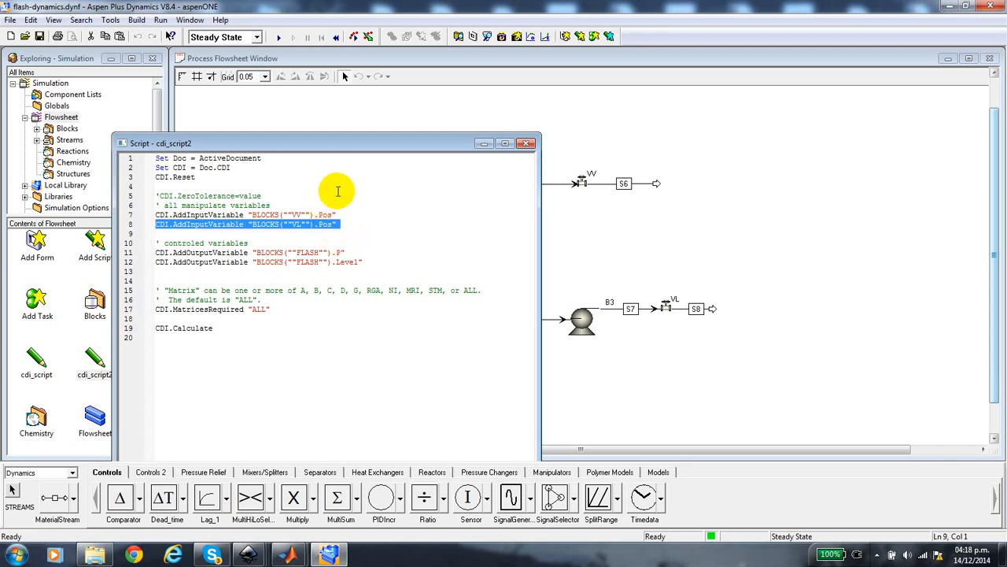
{"action": "left_click_drag", "start_coordinate": [342, 140], "coordinate": [314, 84]}
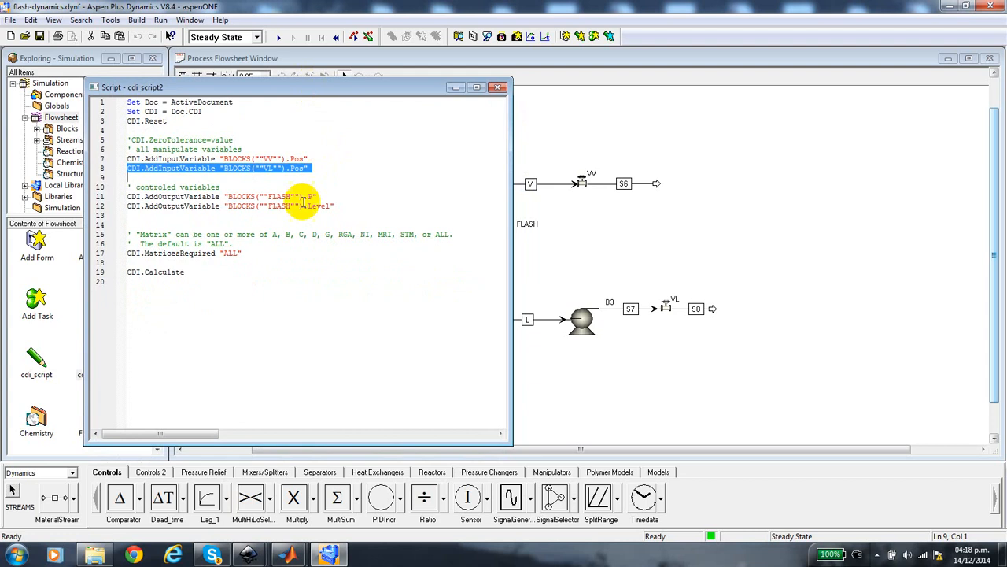
Review the controlled variables section, examining the AddOutputVariable lines for the FLASH block's pressure and level
{"action": "left_click", "coordinate": [137, 188]}
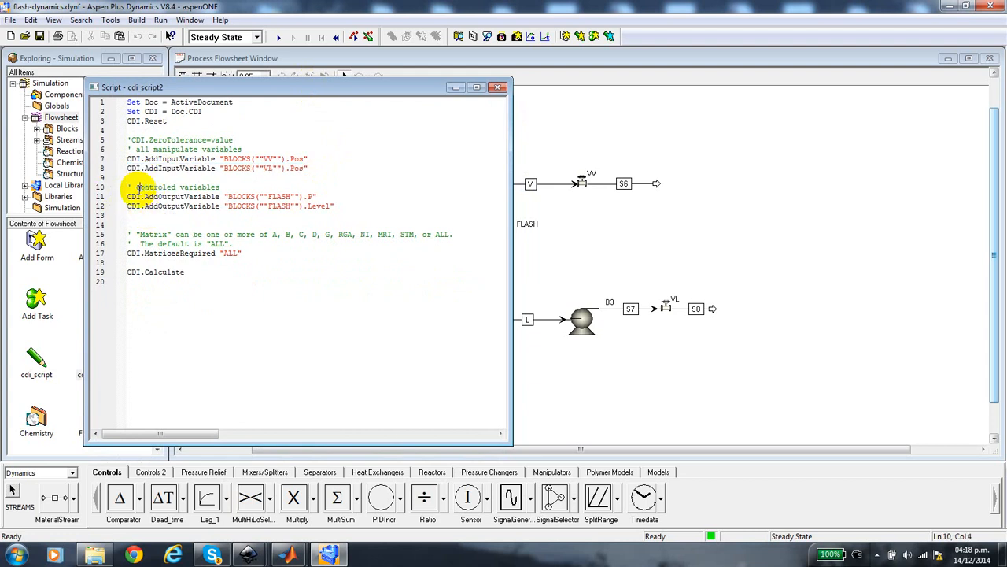
{"action": "left_click_drag", "start_coordinate": [128, 188], "coordinate": [220, 187]}
{"action": "left_click", "coordinate": [210, 221]}
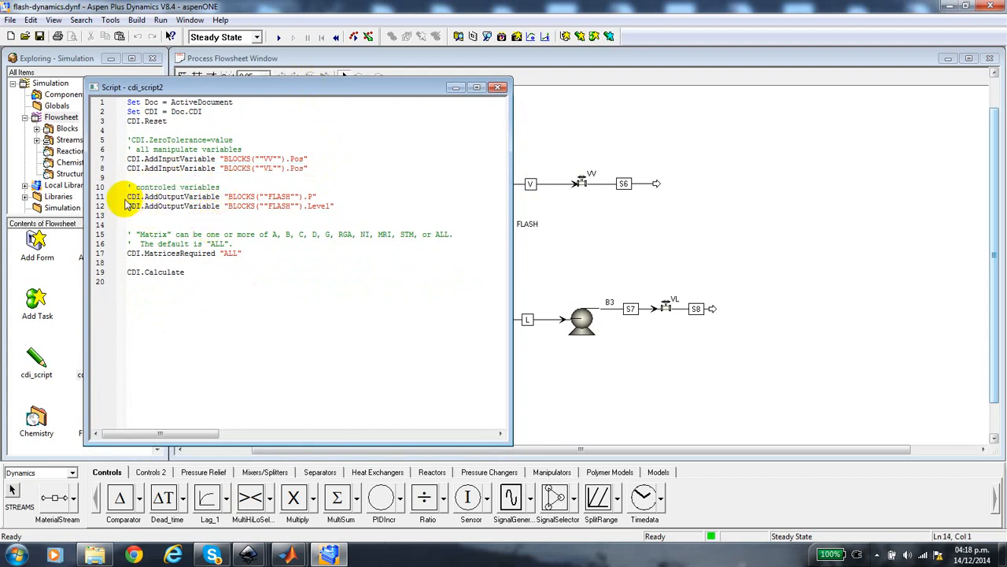
{"action": "left_click_drag", "start_coordinate": [129, 196], "coordinate": [317, 196]}
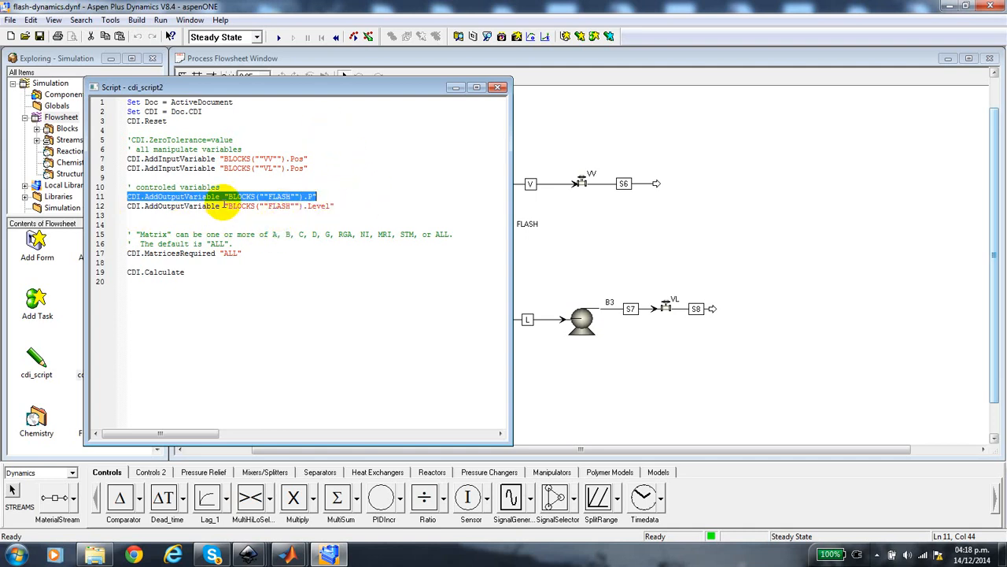
{"action": "left_click", "coordinate": [188, 222]}
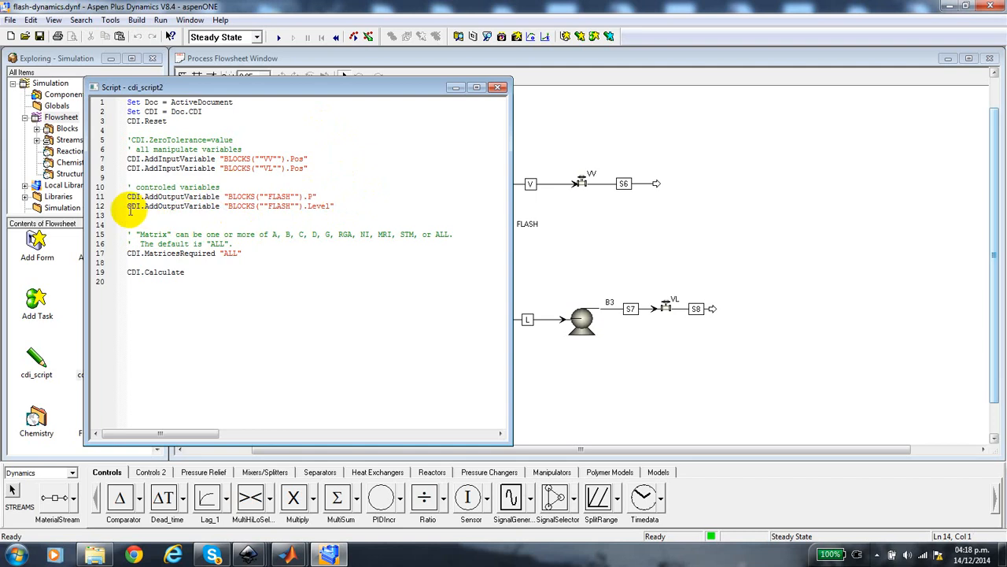
{"action": "left_click_drag", "start_coordinate": [128, 206], "coordinate": [355, 207]}
{"action": "left_click", "coordinate": [370, 213]}
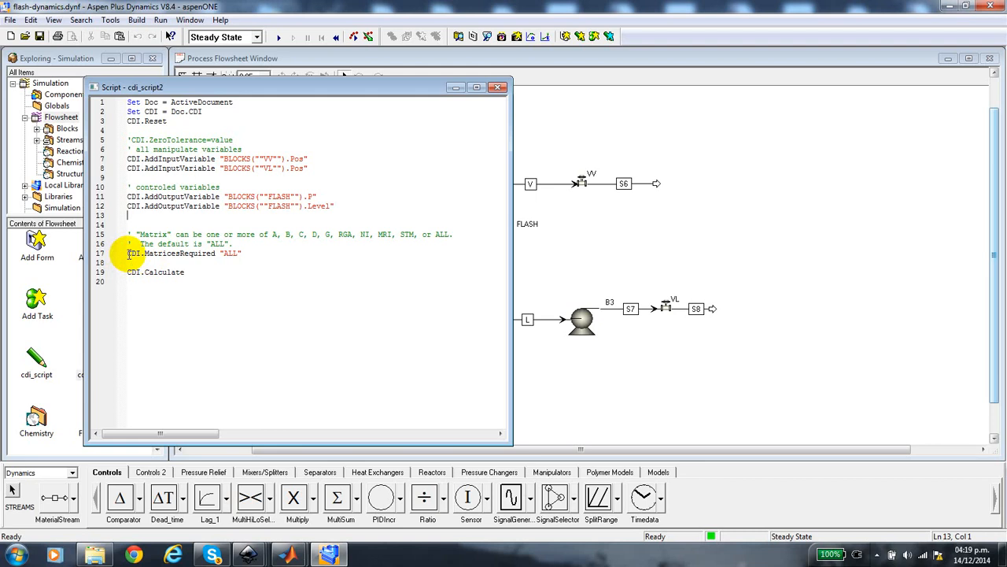
Review the MatricesRequired options and the CDI.Calculate line in cdi_script2, and close the script editor
{"action": "left_click_drag", "start_coordinate": [127, 253], "coordinate": [421, 234]}
{"action": "left_click", "coordinate": [265, 273]}
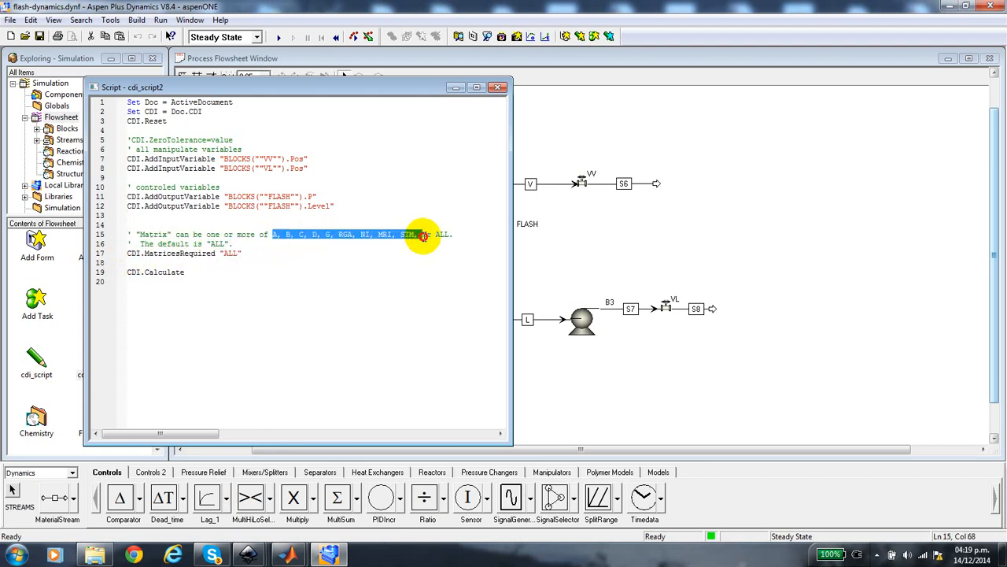
{"action": "left_click", "coordinate": [318, 281]}
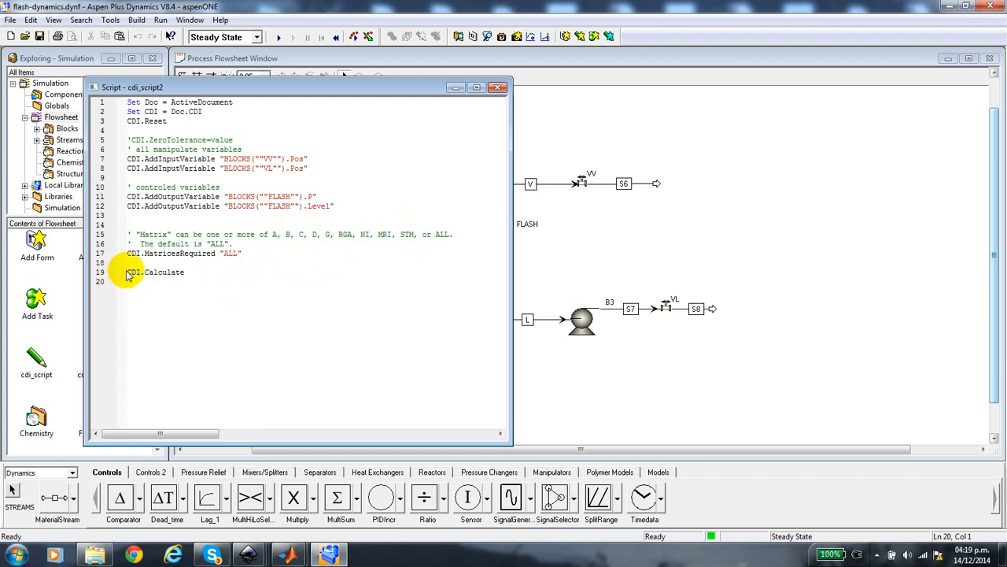
{"action": "double_click", "coordinate": [130, 272]}
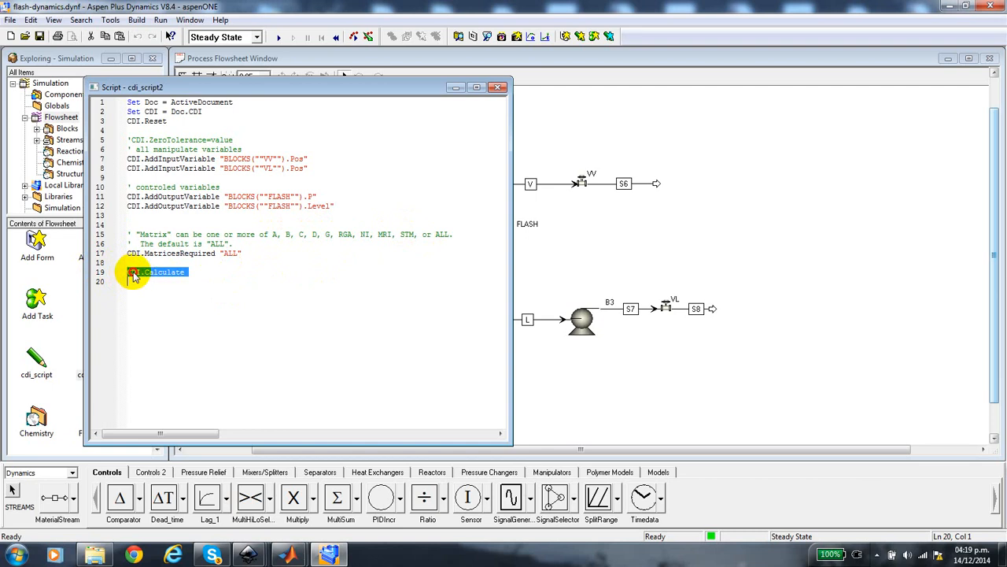
{"action": "left_click", "coordinate": [159, 307]}
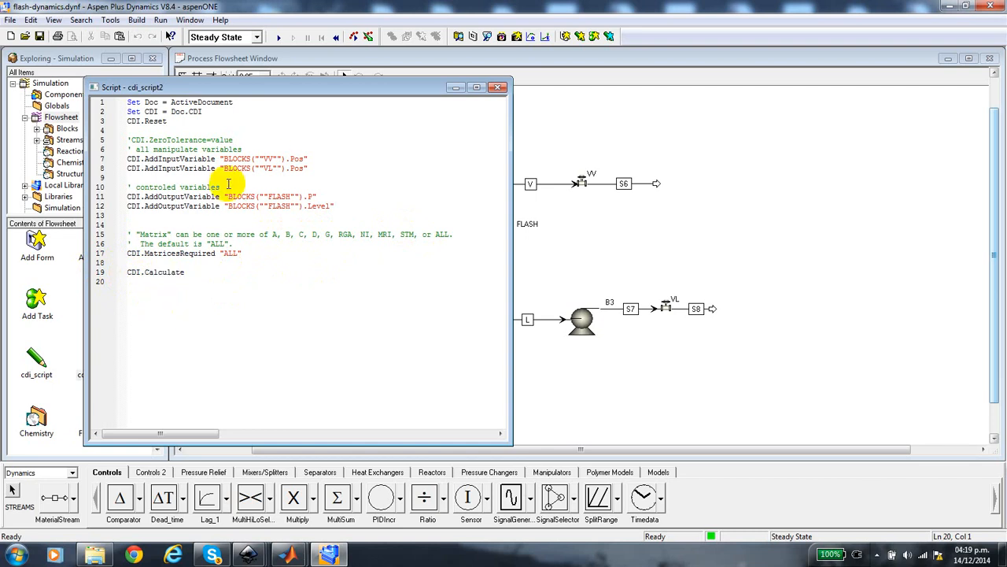
{"action": "left_click", "coordinate": [498, 88]}
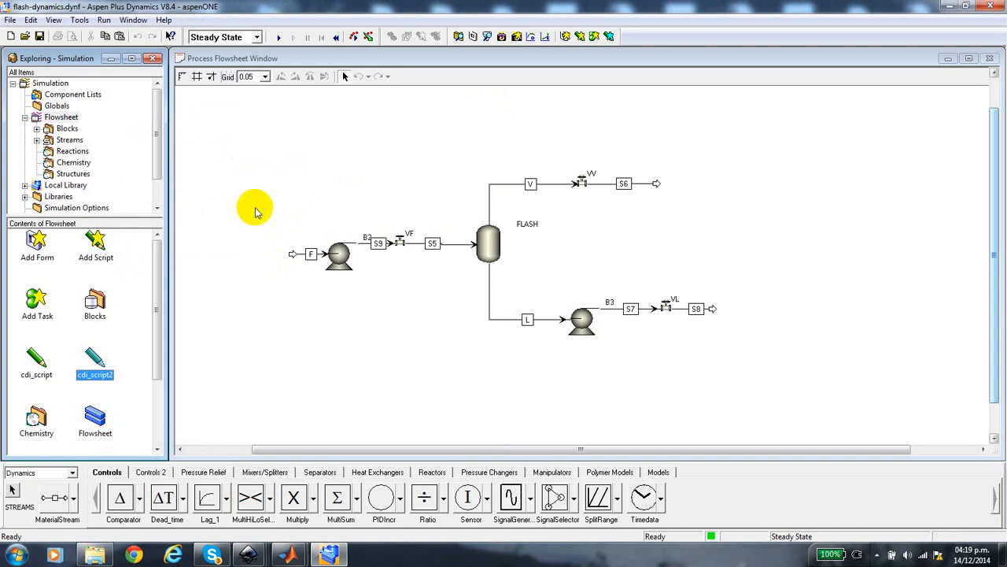
Run the flash simulation in Initialization mode, followed by a run in Steady State mode
{"action": "left_click", "coordinate": [257, 37]}
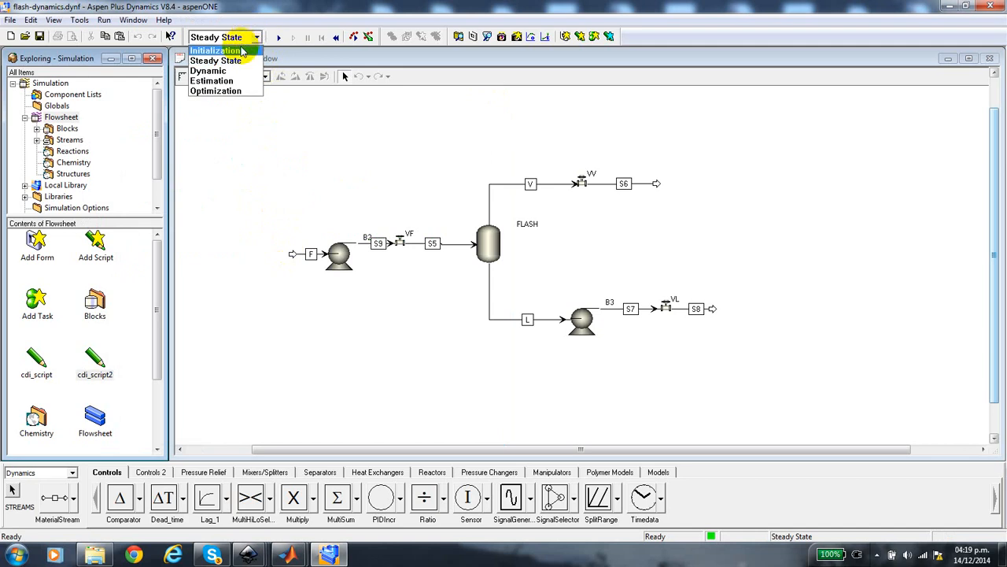
{"action": "left_click", "coordinate": [240, 50]}
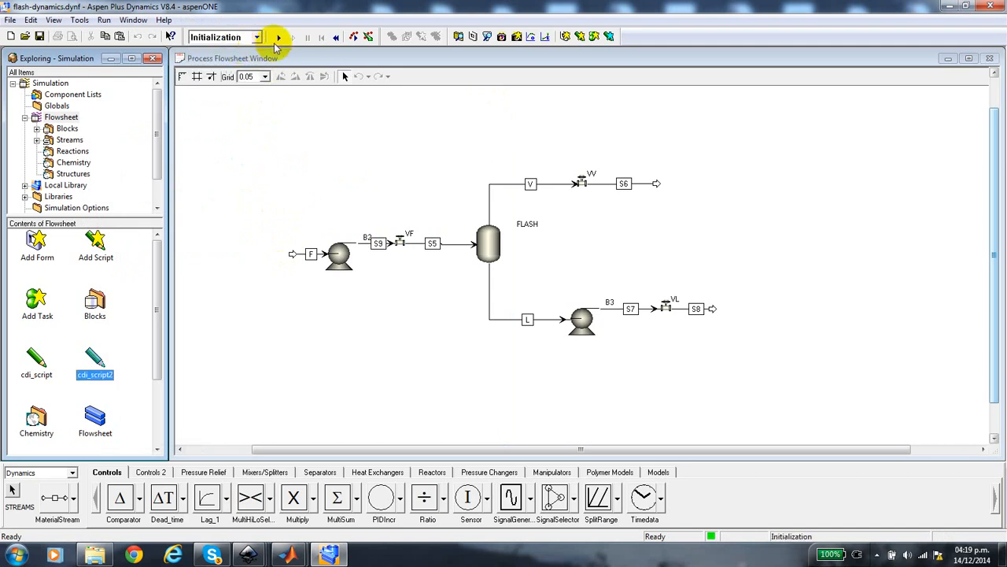
{"action": "left_click", "coordinate": [274, 36]}
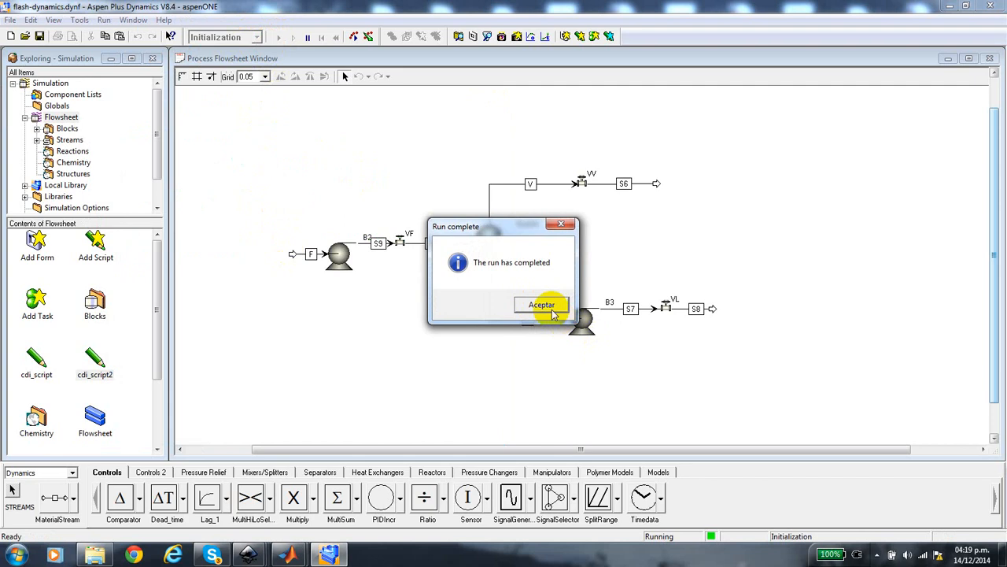
{"action": "left_click", "coordinate": [548, 304]}
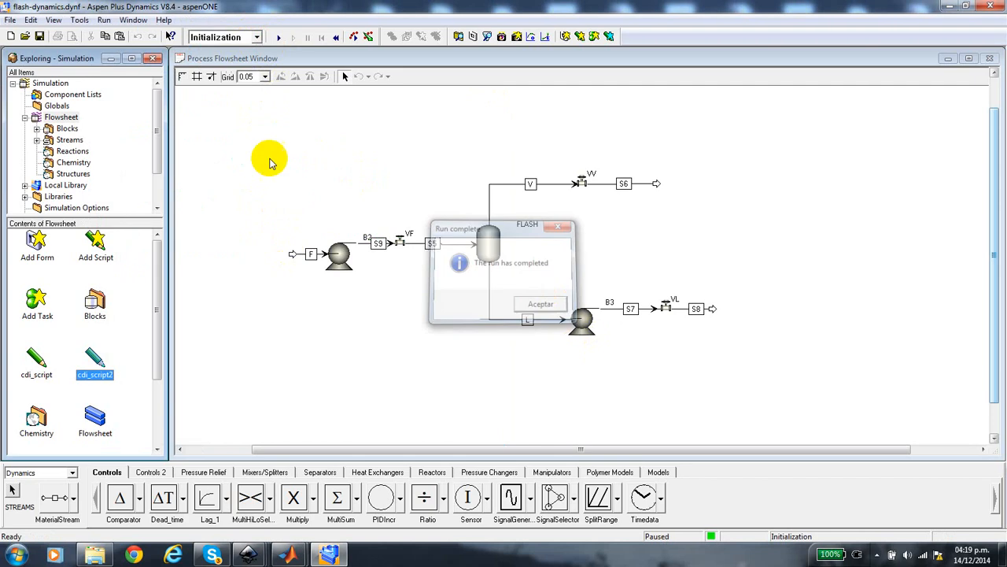
{"action": "left_click", "coordinate": [256, 37]}
{"action": "left_click", "coordinate": [235, 60]}
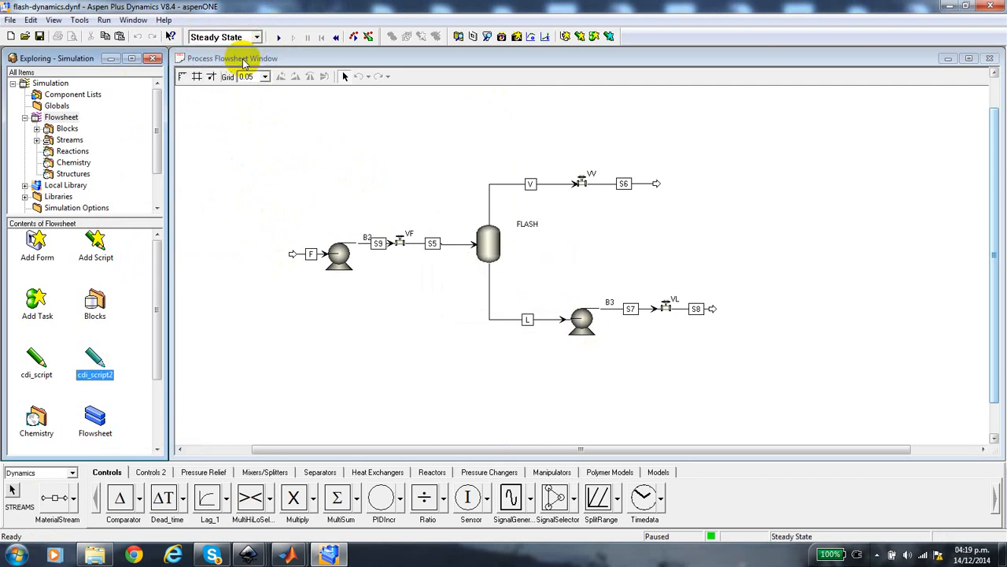
{"action": "left_click", "coordinate": [277, 38]}
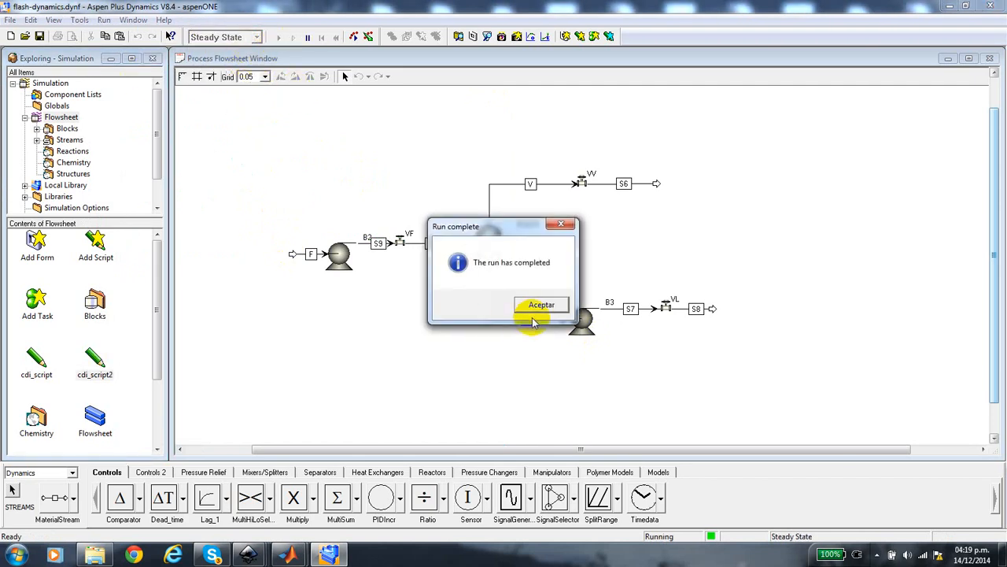
{"action": "left_click", "coordinate": [541, 305]}
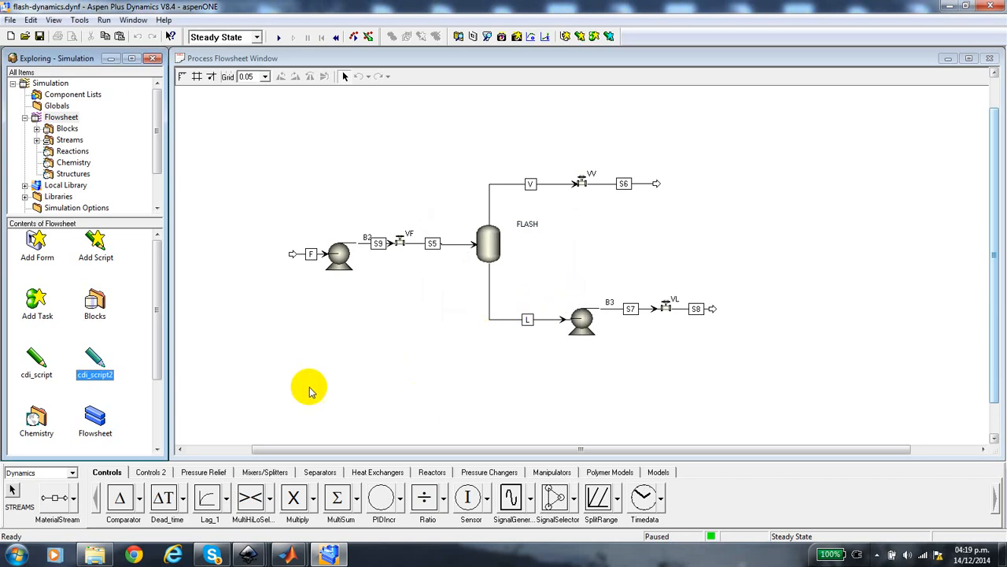
Invoke the cdi_script2 script to compute the linearization, and dismiss its completion message
{"action": "left_click", "coordinate": [126, 359]}
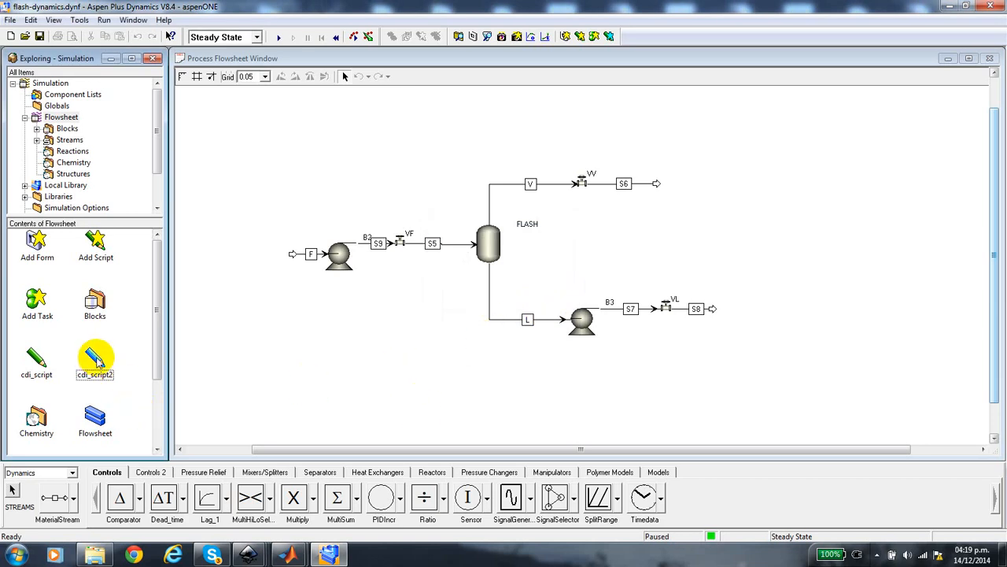
{"action": "right_click", "coordinate": [96, 360]}
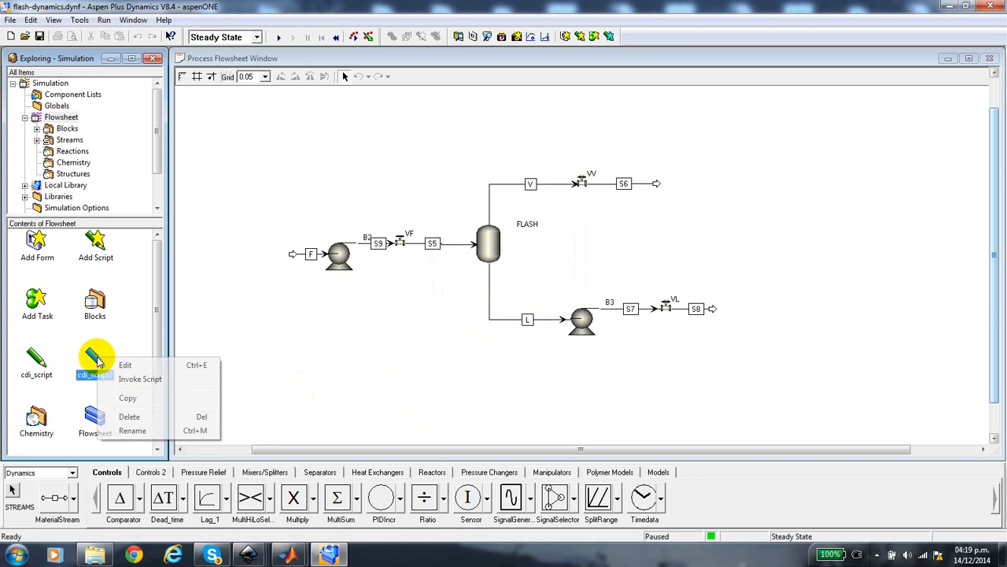
{"action": "left_click", "coordinate": [141, 381]}
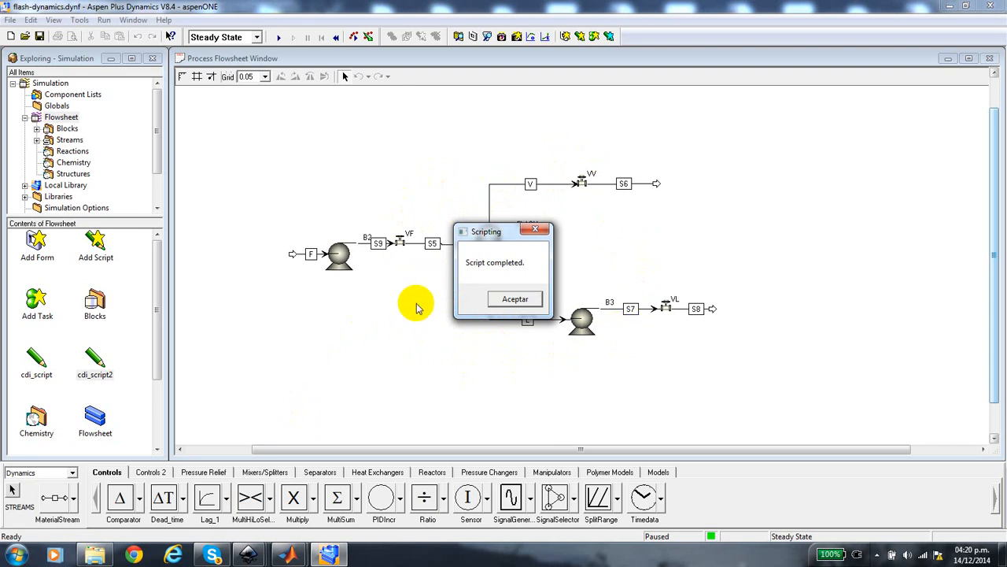
{"action": "left_click", "coordinate": [532, 229]}
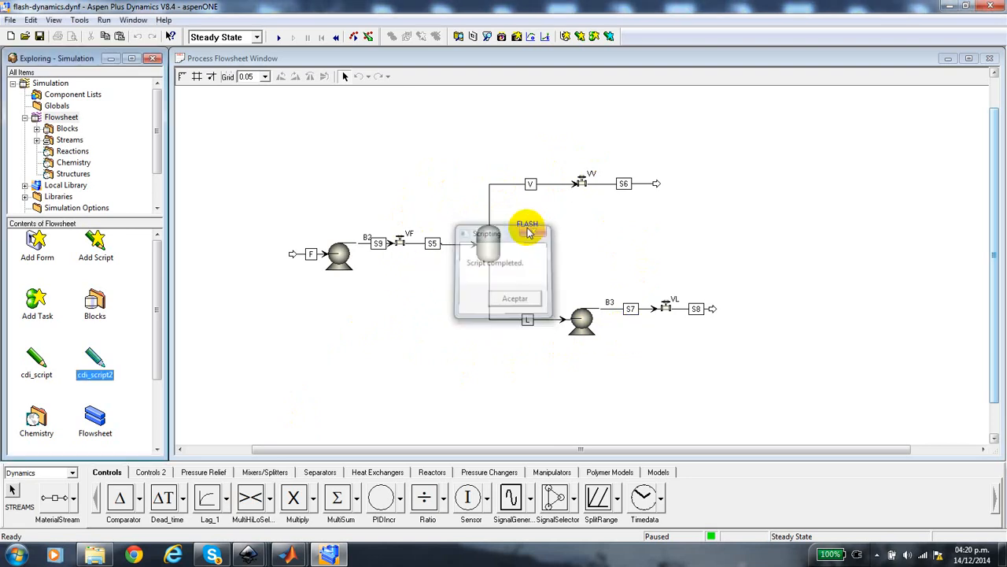
{"action": "left_click", "coordinate": [408, 357]}
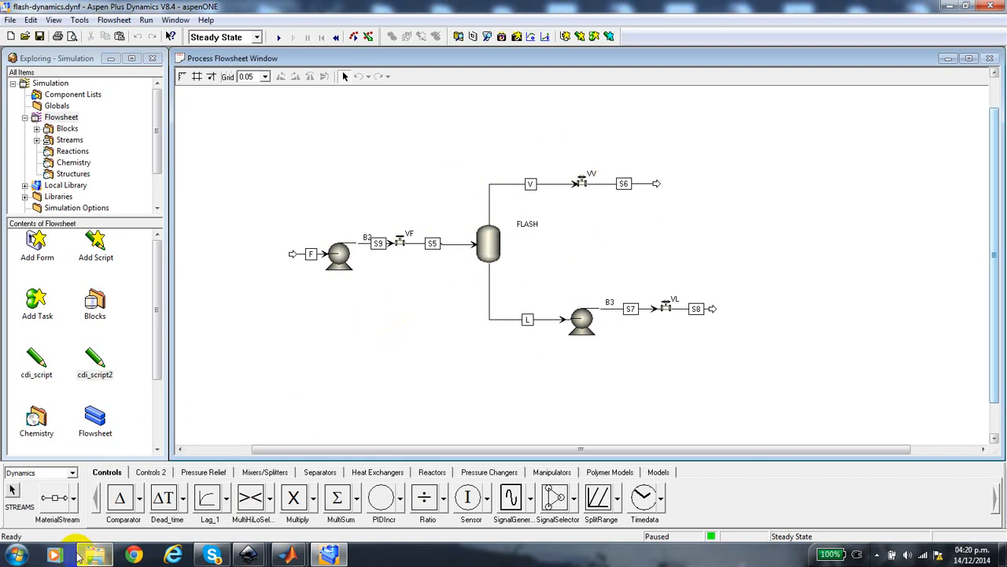
Switch to the CDI-Linearization folder in Windows Explorer and open cdi_A.dat with Notepad (Bloc de notas)
{"action": "left_click", "coordinate": [108, 557]}
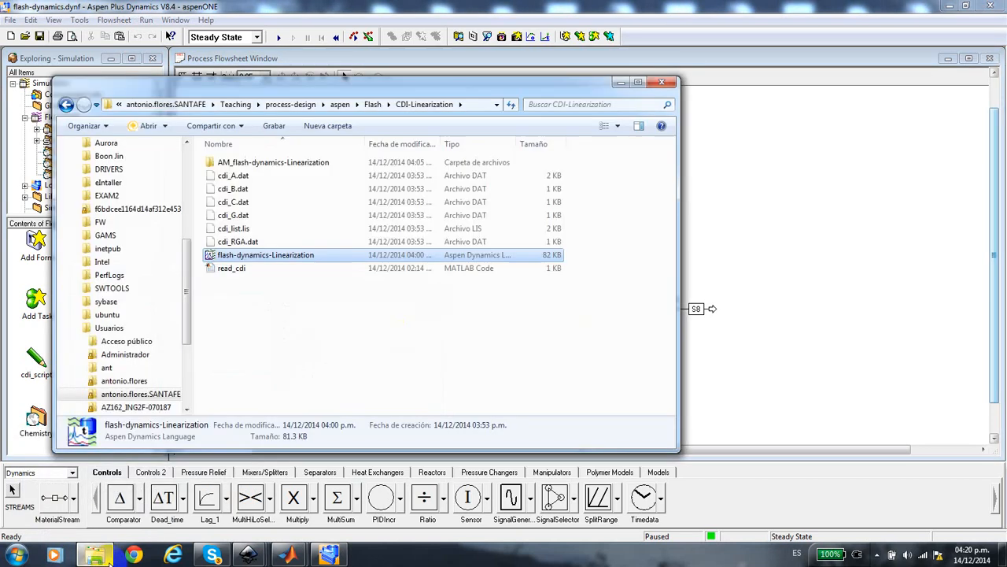
{"action": "left_click", "coordinate": [247, 178]}
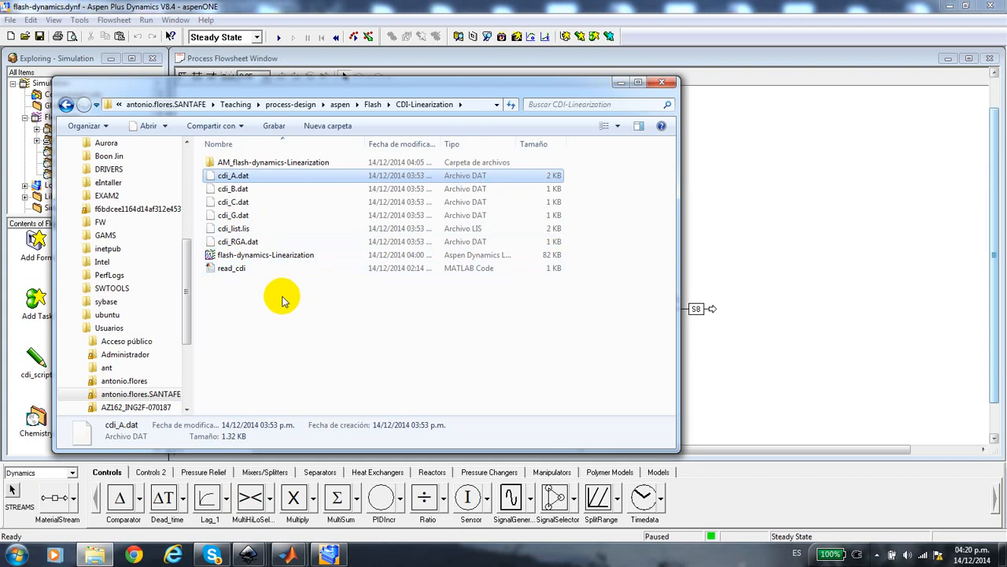
{"action": "right_click", "coordinate": [263, 180]}
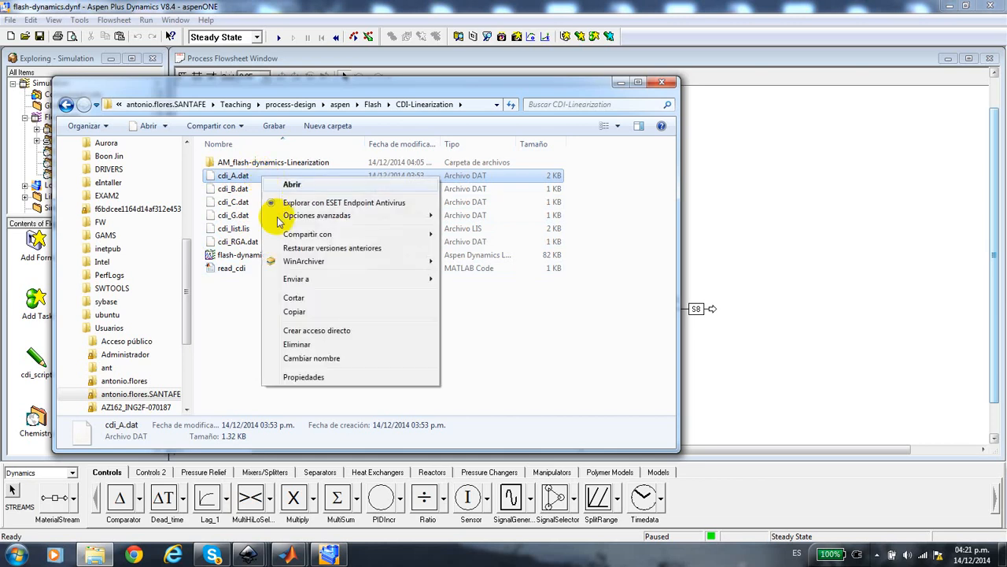
{"action": "left_click", "coordinate": [292, 186]}
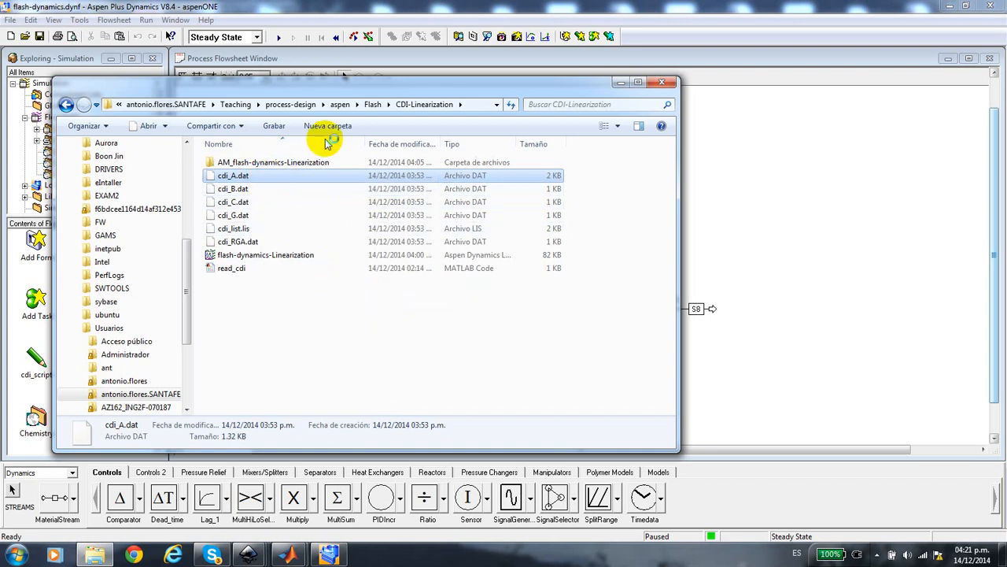
{"action": "left_click_drag", "start_coordinate": [323, 83], "coordinate": [310, 122]}
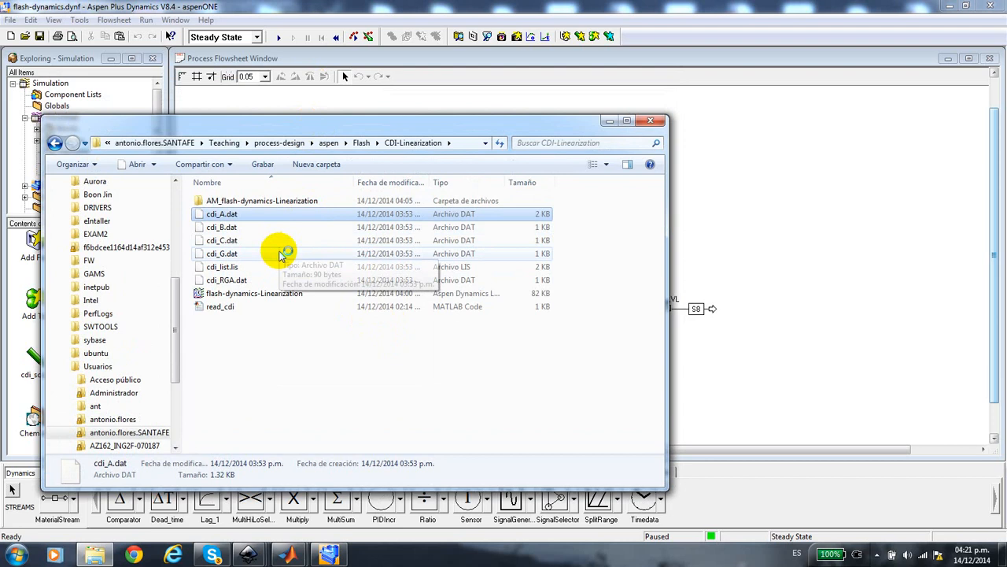
{"action": "double_click", "coordinate": [256, 221]}
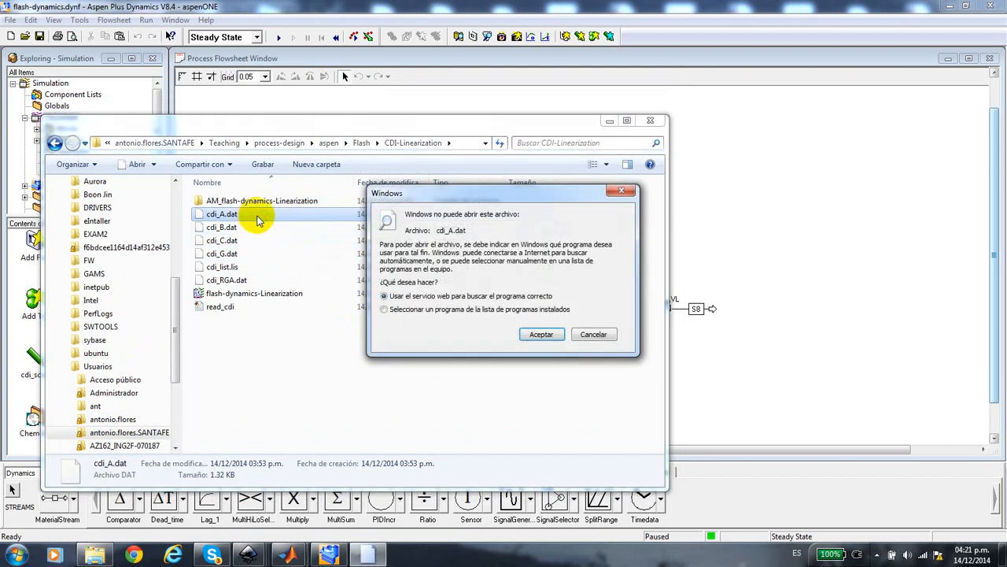
{"action": "left_click", "coordinate": [386, 309]}
{"action": "left_click", "coordinate": [542, 335]}
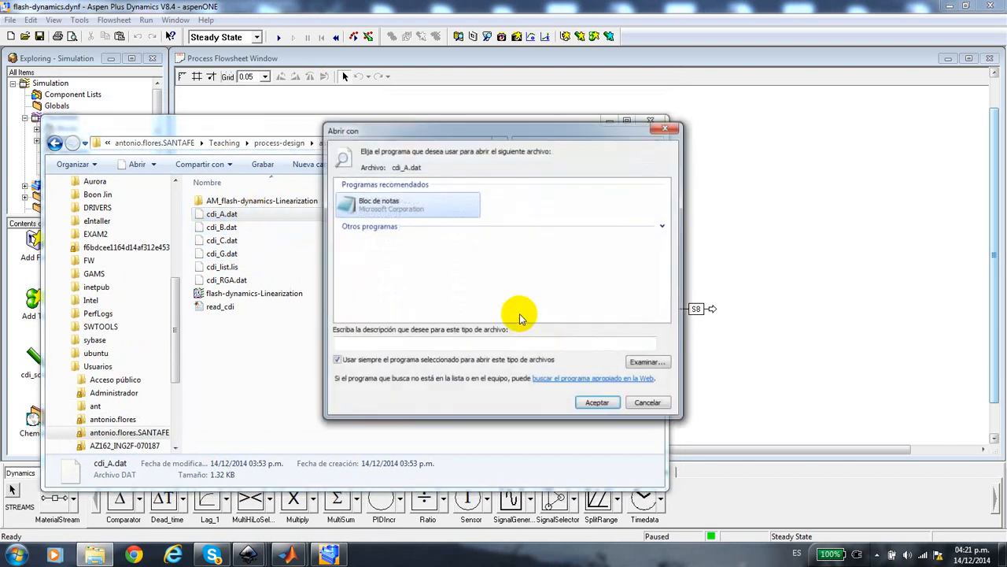
{"action": "double_click", "coordinate": [411, 203]}
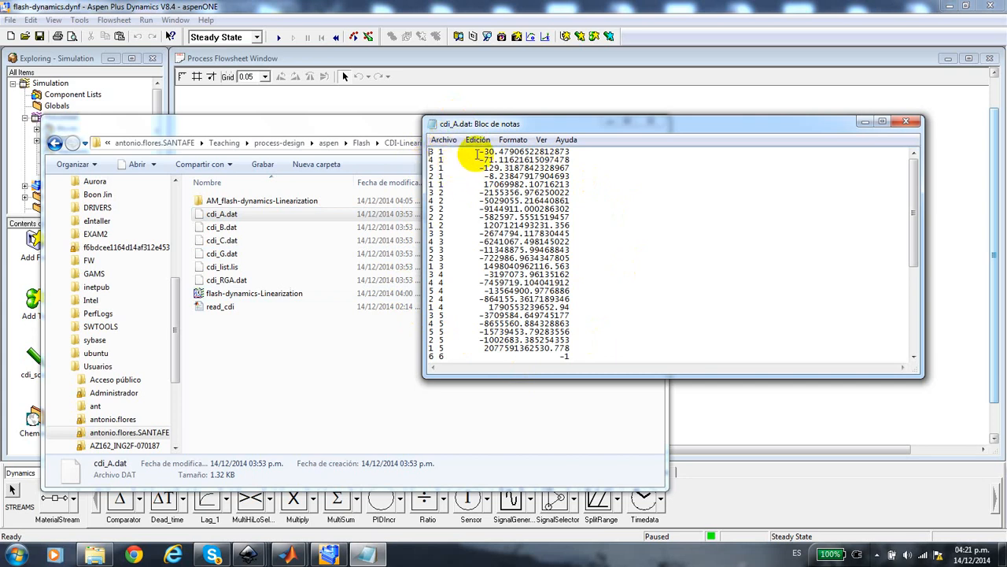
Examine the row, column and value entries of the A matrix, including row 4, column 3, and close cdi_A.dat
{"action": "left_click_drag", "start_coordinate": [474, 152], "coordinate": [560, 151]}
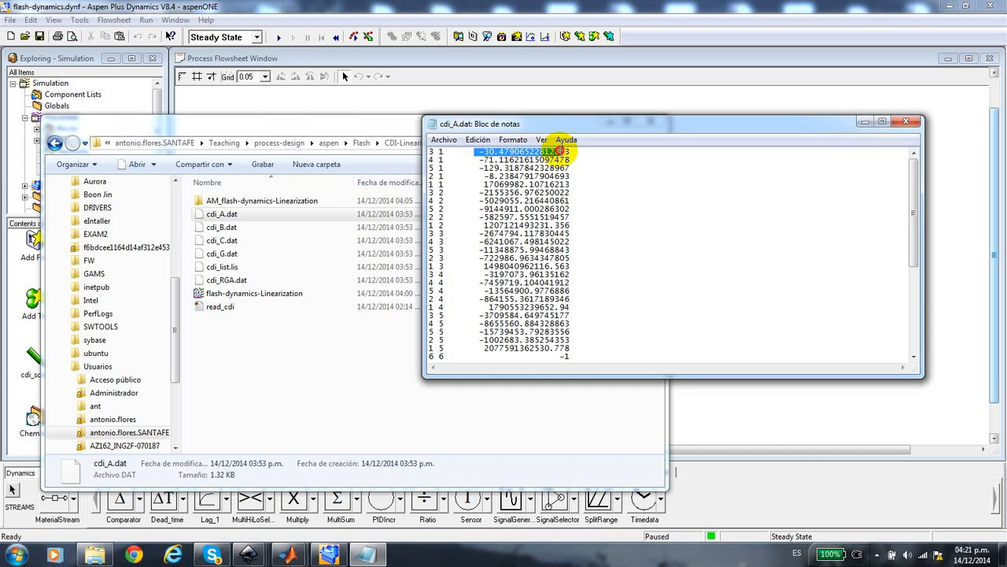
{"action": "left_click", "coordinate": [590, 198]}
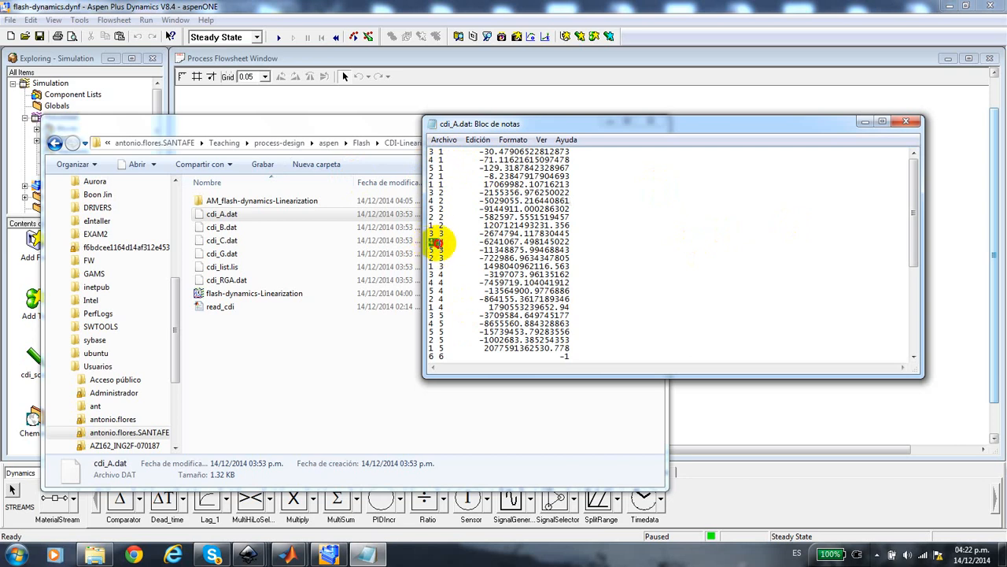
{"action": "left_click_drag", "start_coordinate": [435, 243], "coordinate": [579, 245]}
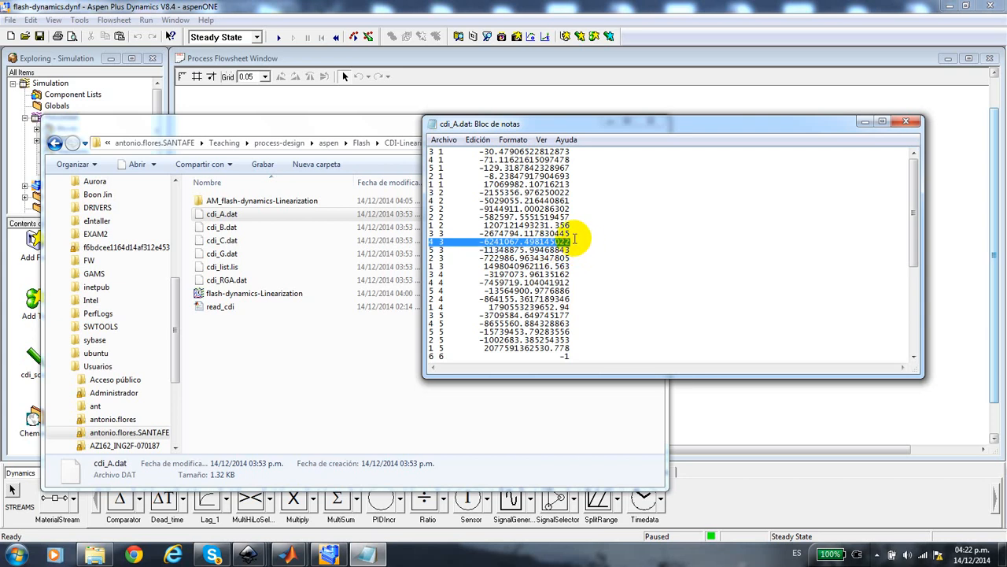
{"action": "left_click", "coordinate": [906, 123]}
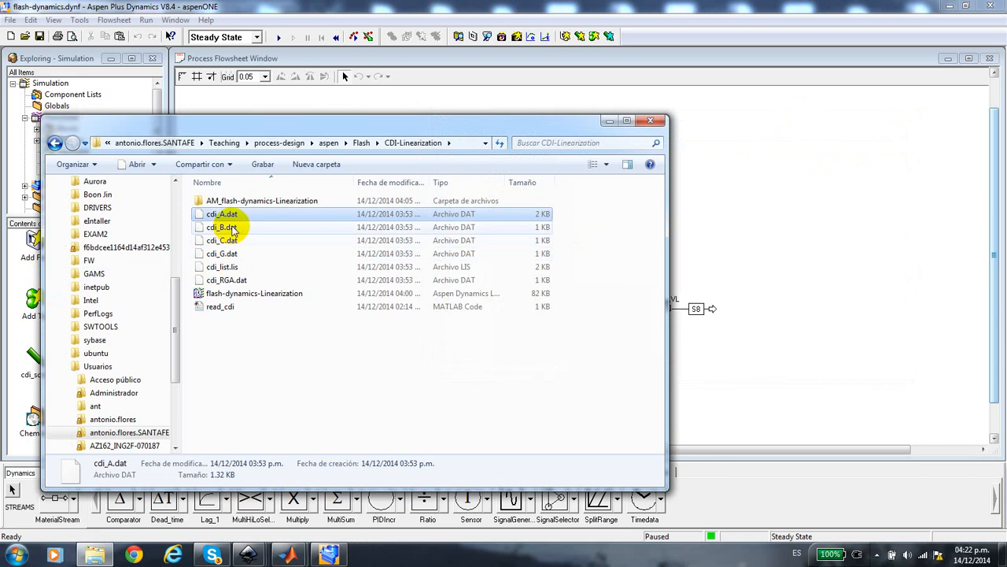
Open cdi_B.dat with Notepad (Bloc de notas), review the B matrix entries, and close the file
{"action": "right_click", "coordinate": [232, 226]}
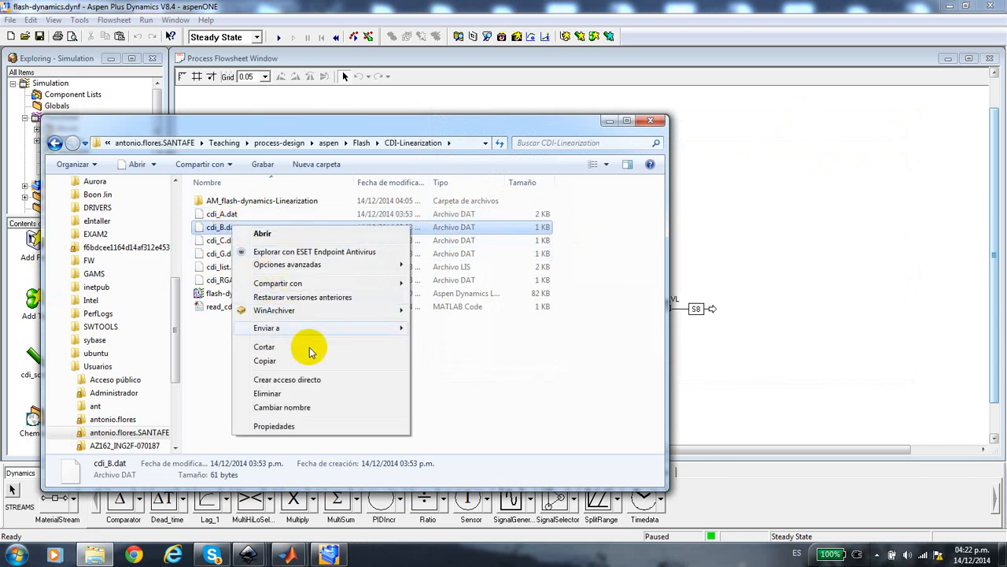
{"action": "left_click", "coordinate": [263, 233]}
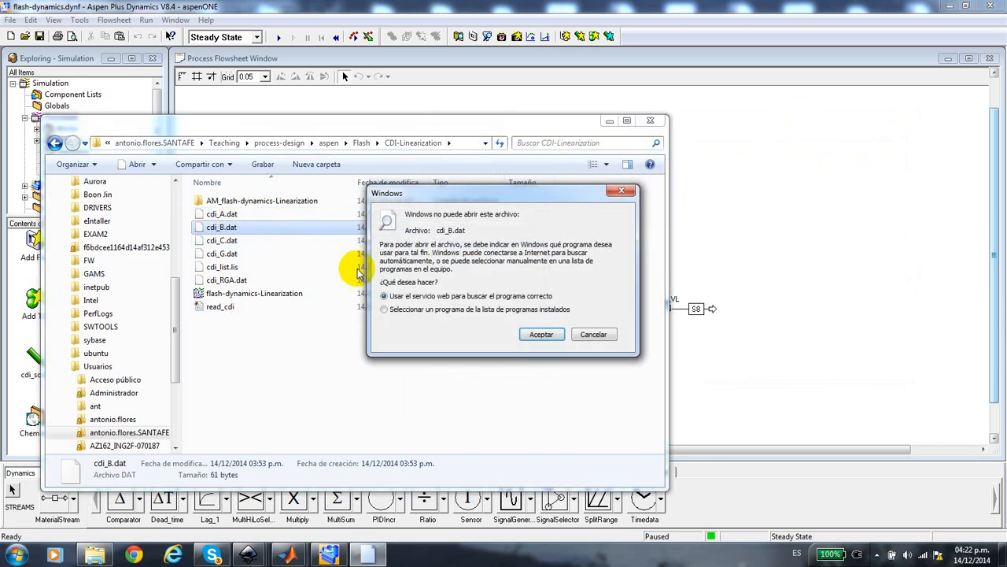
{"action": "left_click", "coordinate": [407, 309]}
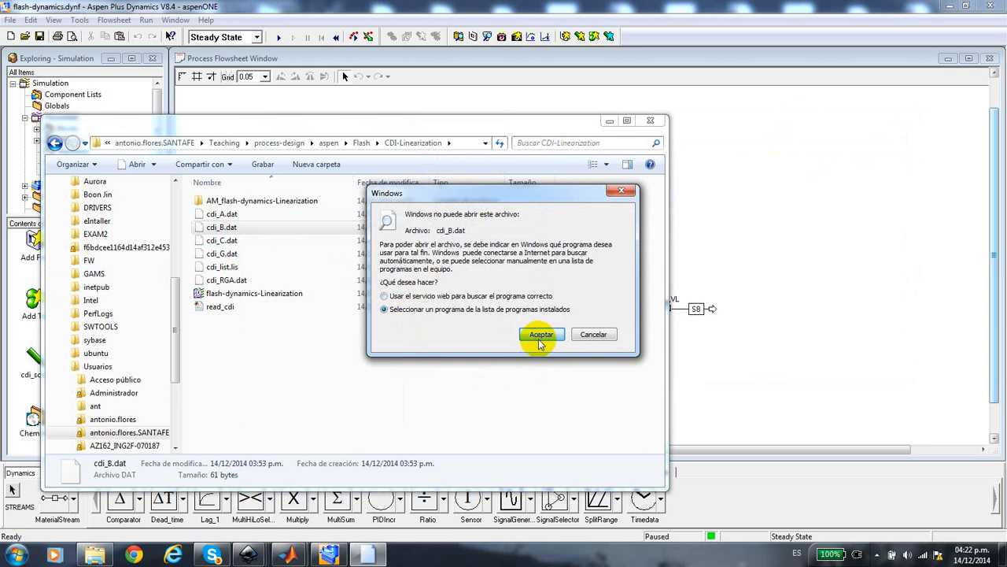
{"action": "left_click", "coordinate": [540, 335]}
{"action": "left_click", "coordinate": [613, 404]}
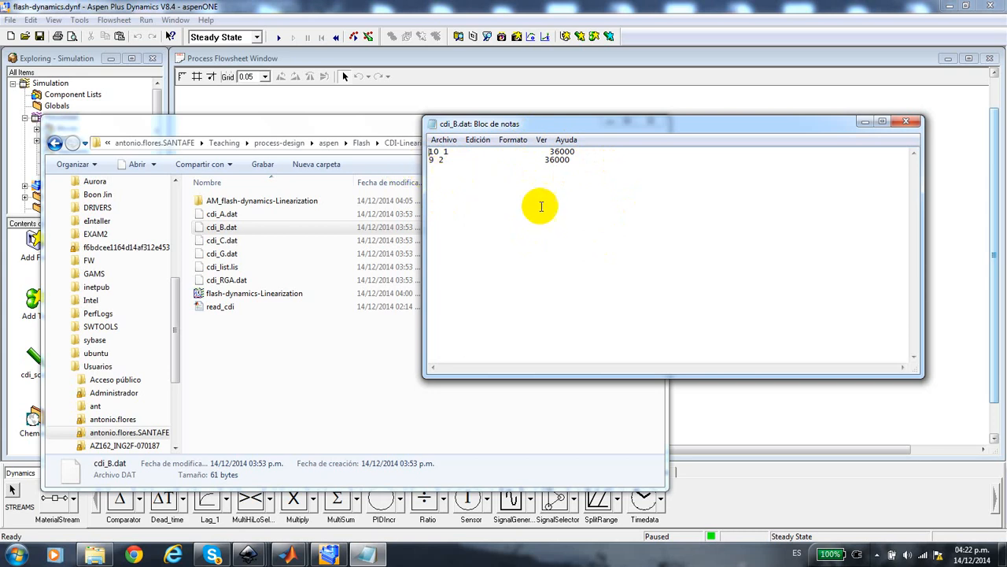
{"action": "left_click", "coordinate": [906, 121]}
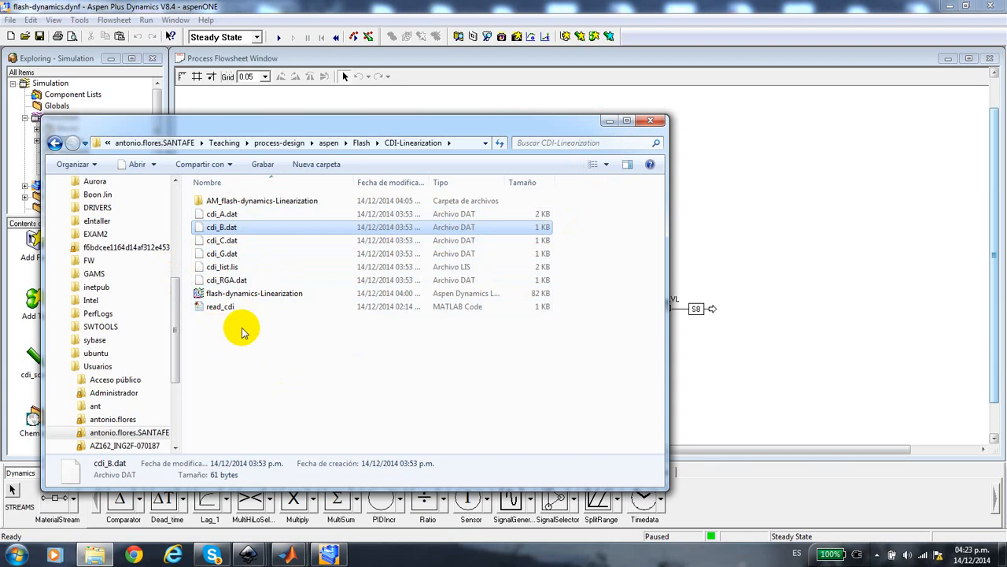
Switch to read_cdi.m in the MATLAB editor and review the ns, ni and no definitions for states, inputs and outputs
{"action": "left_click", "coordinate": [604, 122]}
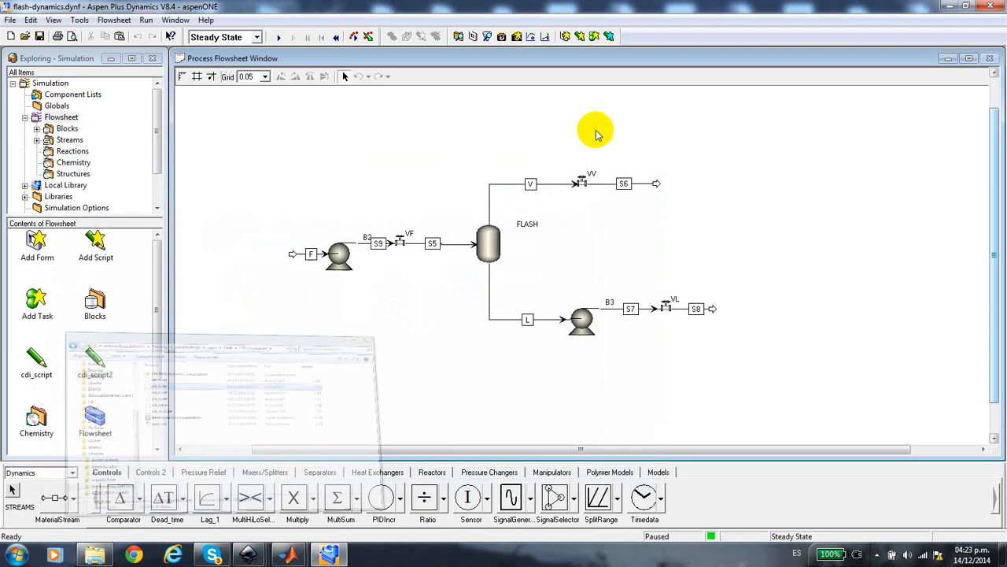
{"action": "mouse_move", "coordinate": [297, 555]}
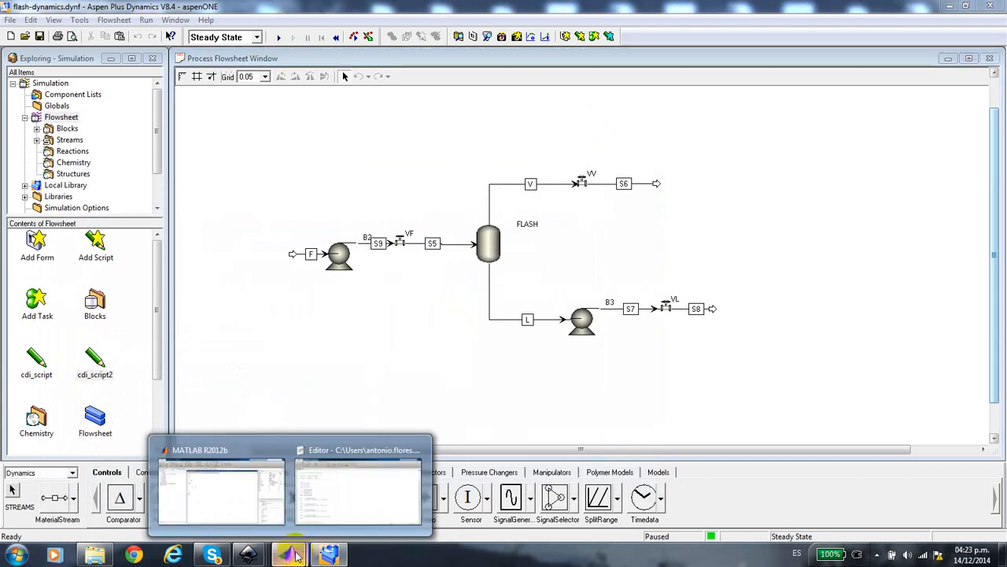
{"action": "left_click", "coordinate": [326, 499]}
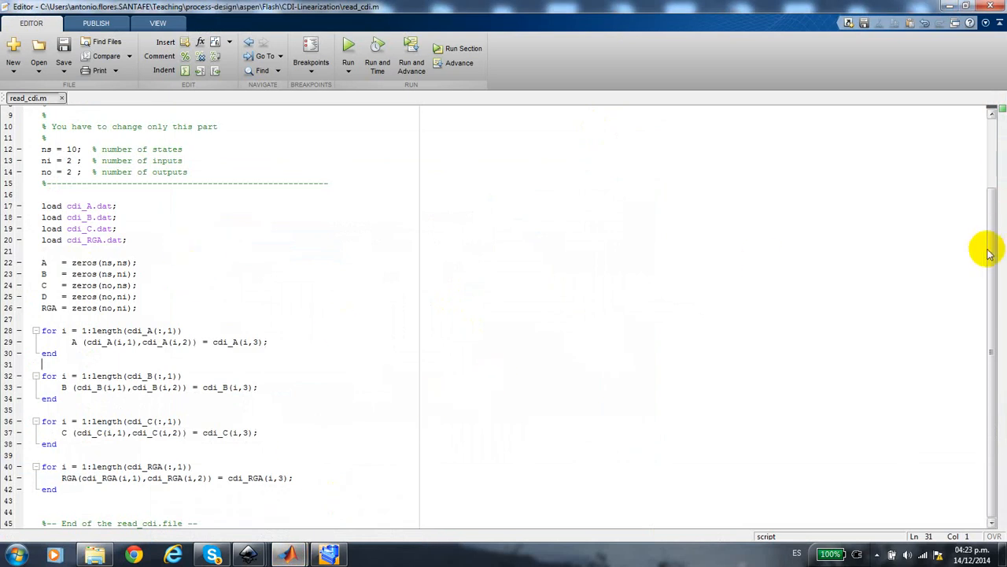
{"action": "left_click_drag", "start_coordinate": [992, 247], "coordinate": [922, 169]}
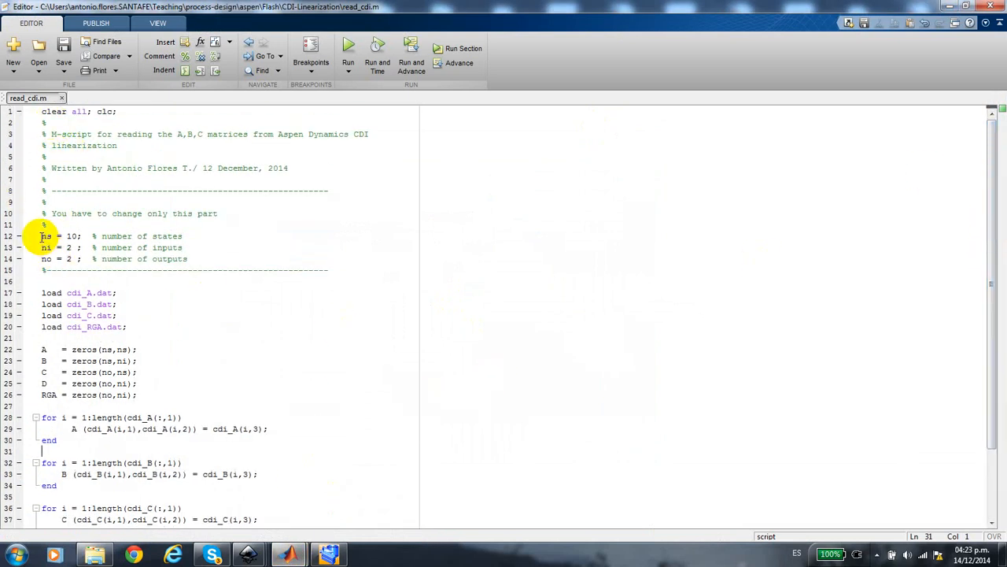
{"action": "left_click_drag", "start_coordinate": [40, 235], "coordinate": [73, 256]}
{"action": "left_click", "coordinate": [82, 248]}
{"action": "left_click", "coordinate": [58, 258]}
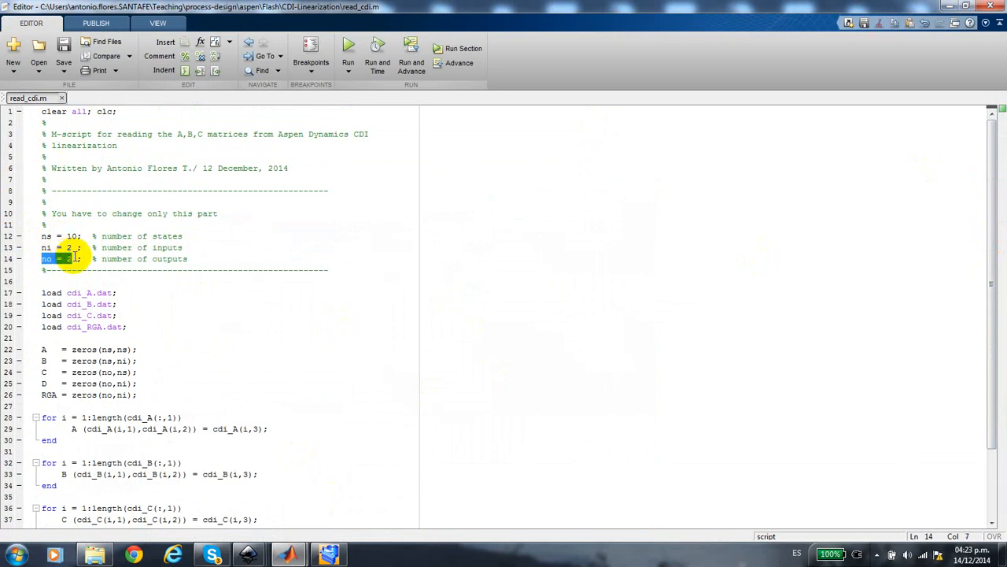
{"action": "left_click", "coordinate": [161, 303]}
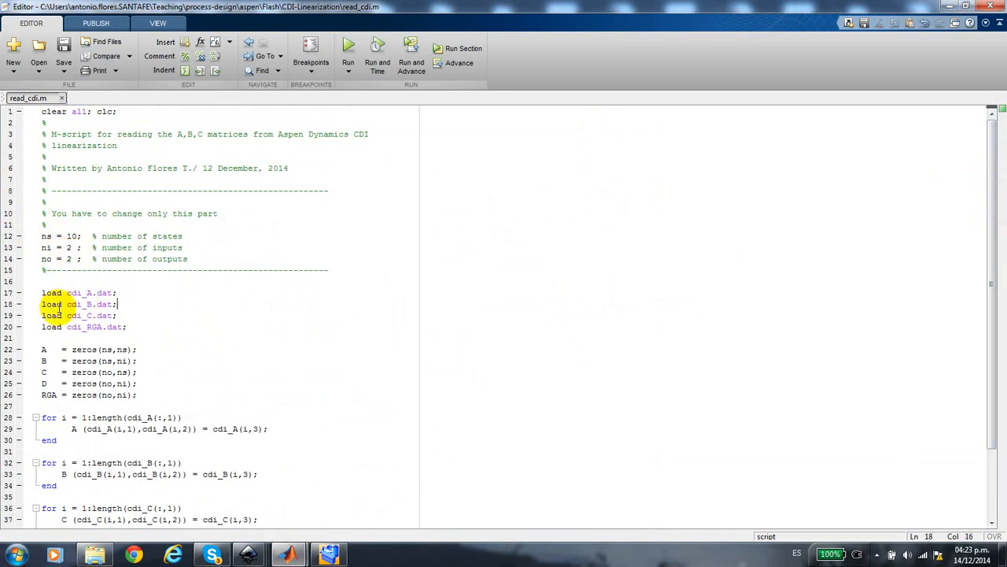
Review the load commands for the cdi .dat files and the for loops that fill the A, B, C and RGA matrices in read_cdi.m
{"action": "left_click_drag", "start_coordinate": [41, 293], "coordinate": [126, 327]}
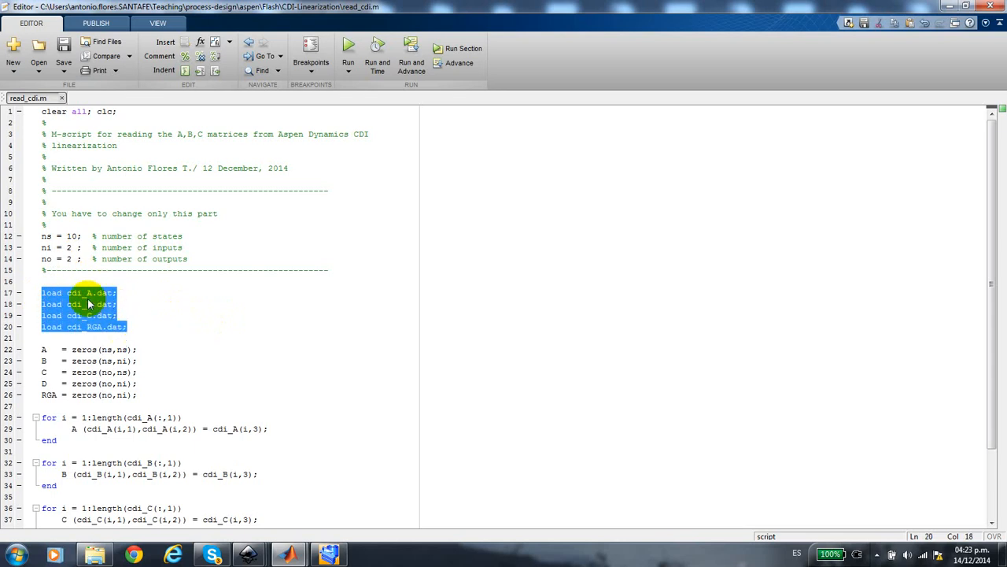
{"action": "left_click", "coordinate": [193, 356]}
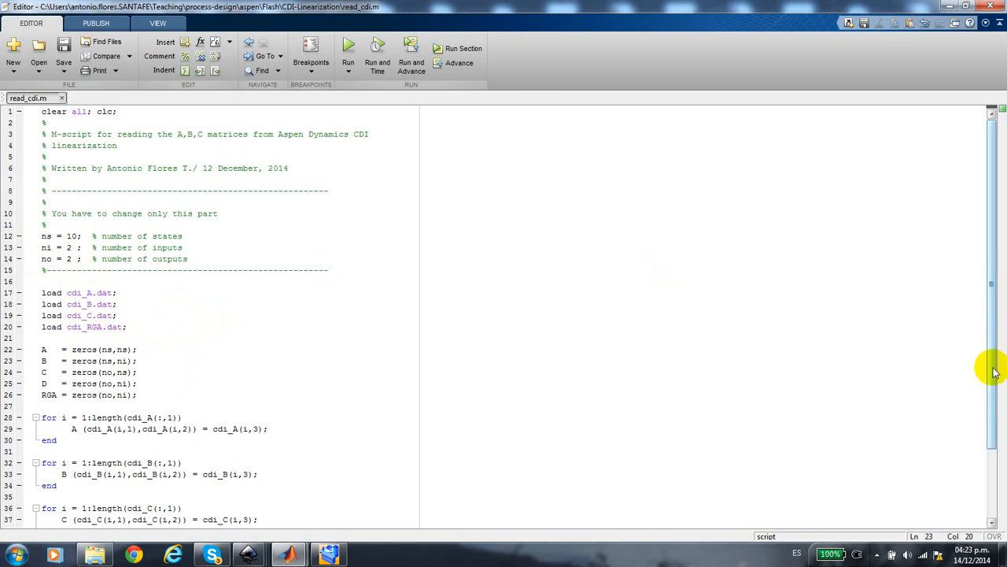
{"action": "left_click_drag", "start_coordinate": [994, 370], "coordinate": [980, 454]}
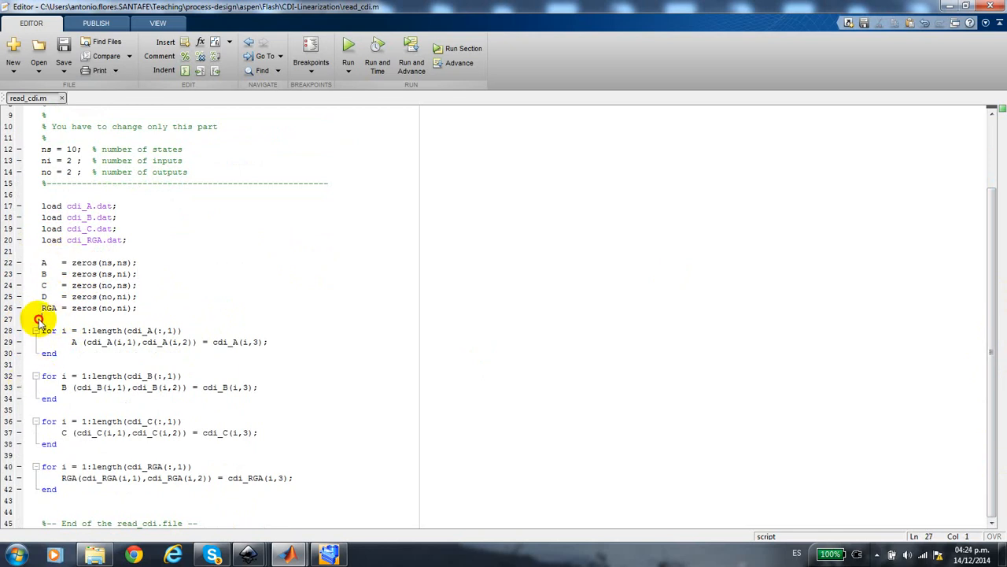
{"action": "left_click_drag", "start_coordinate": [37, 320], "coordinate": [335, 499]}
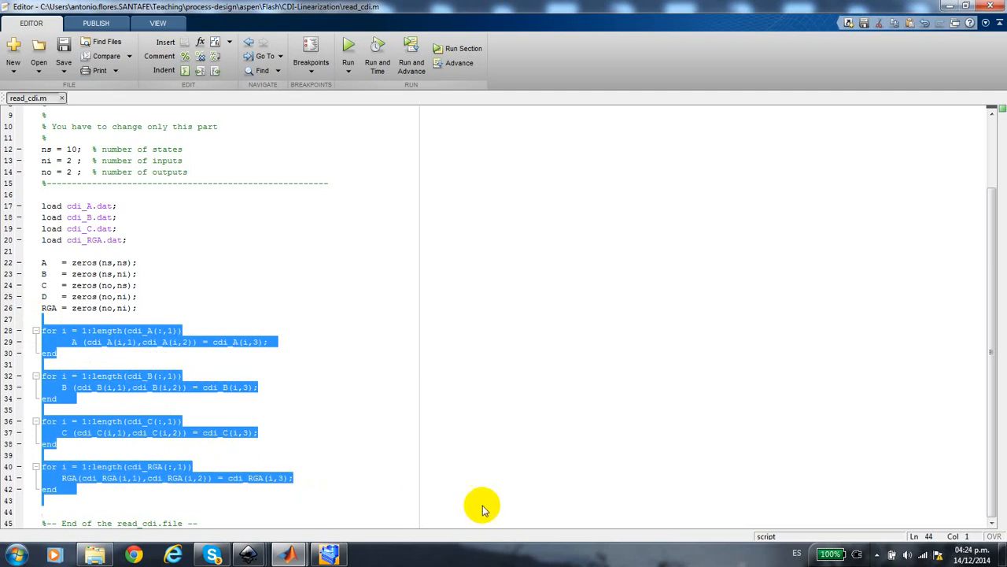
{"action": "left_click", "coordinate": [518, 499]}
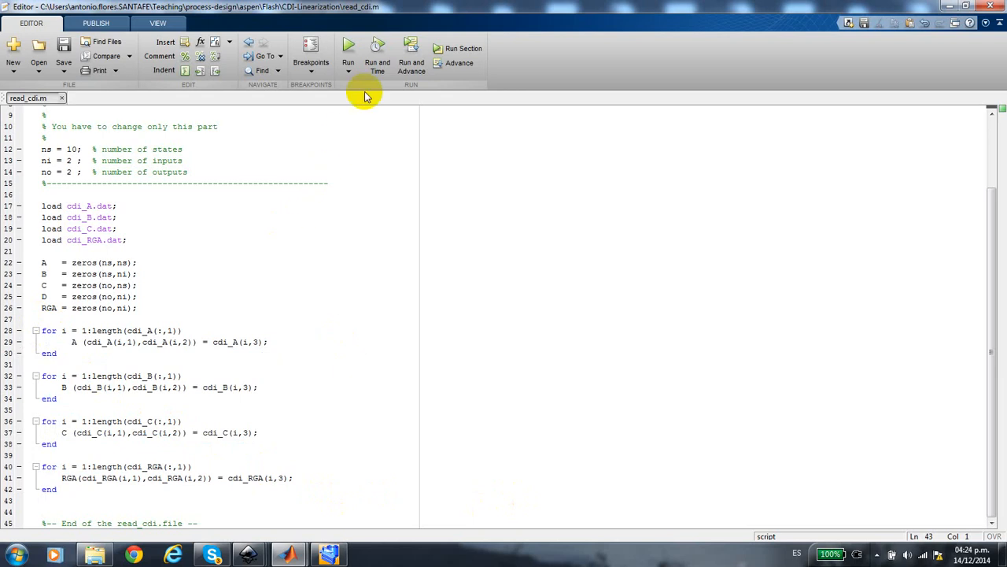
Run read_cdi.m and check the current folder with pwd in the MATLAB Command Window
{"action": "left_click", "coordinate": [350, 48]}
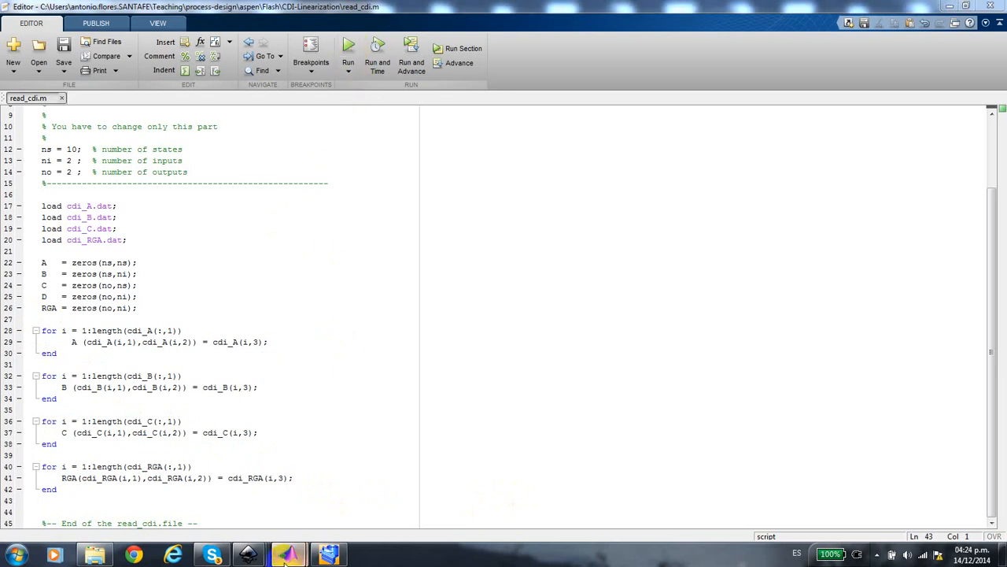
{"action": "left_click", "coordinate": [214, 523]}
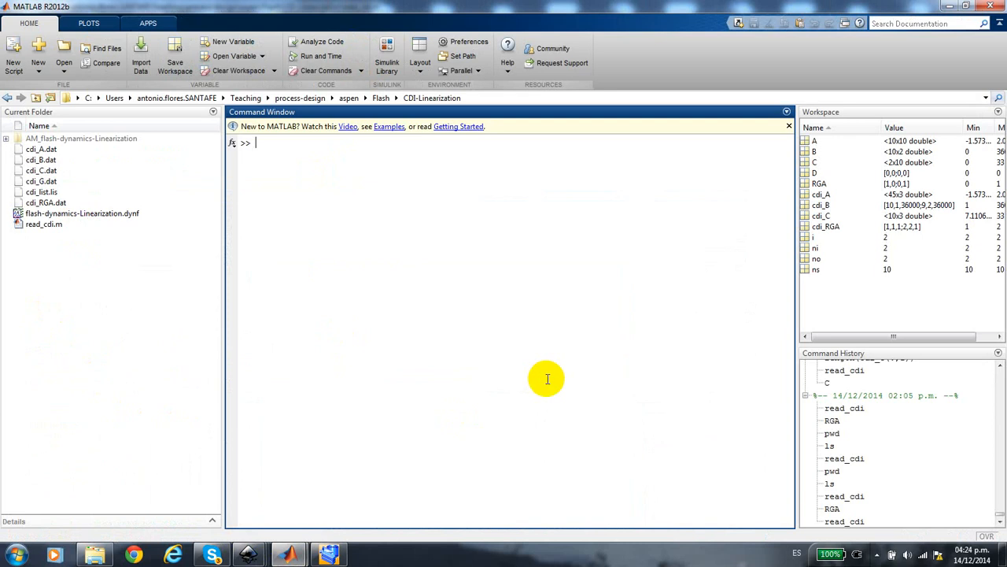
{"action": "type", "text": "pwd"}
{"action": "key", "text": "Return"}
{"action": "key", "text": "Return"}
{"action": "key", "text": "Return"}
{"action": "key", "text": "Return"}
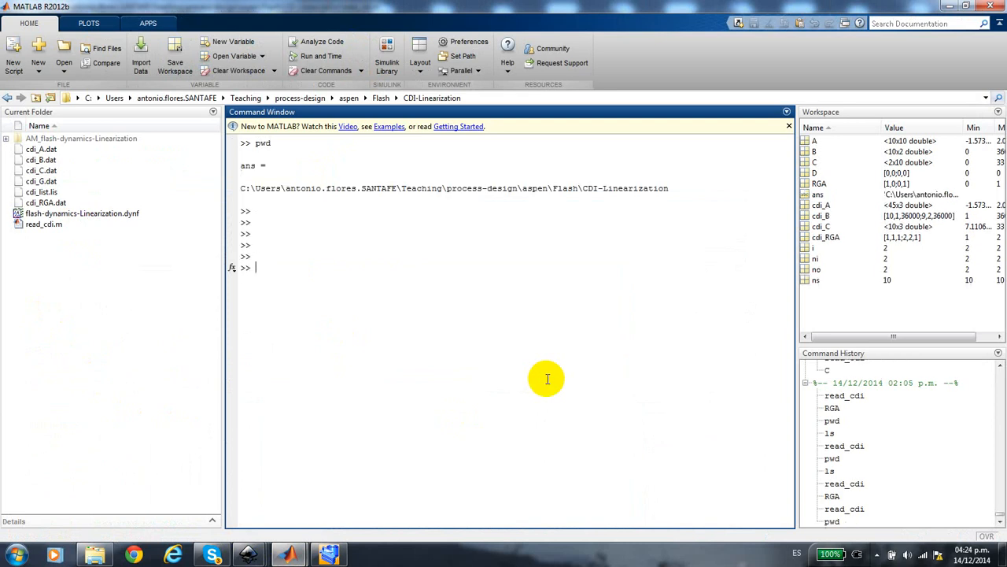
List the workspace variables with whos and display the A, B, C, D and RGA matrices
{"action": "key", "text": "Return"}
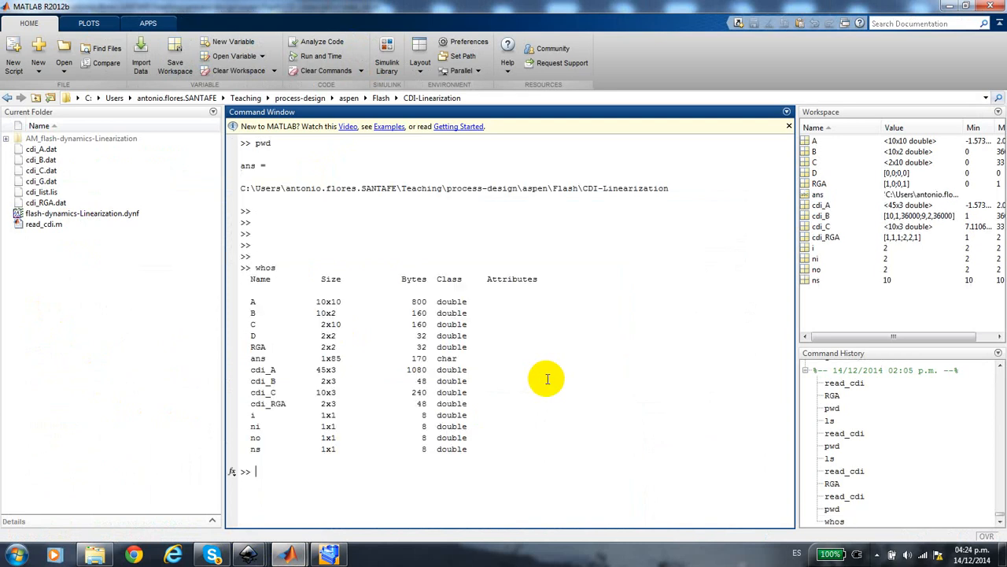
{"action": "key", "text": "Return"}
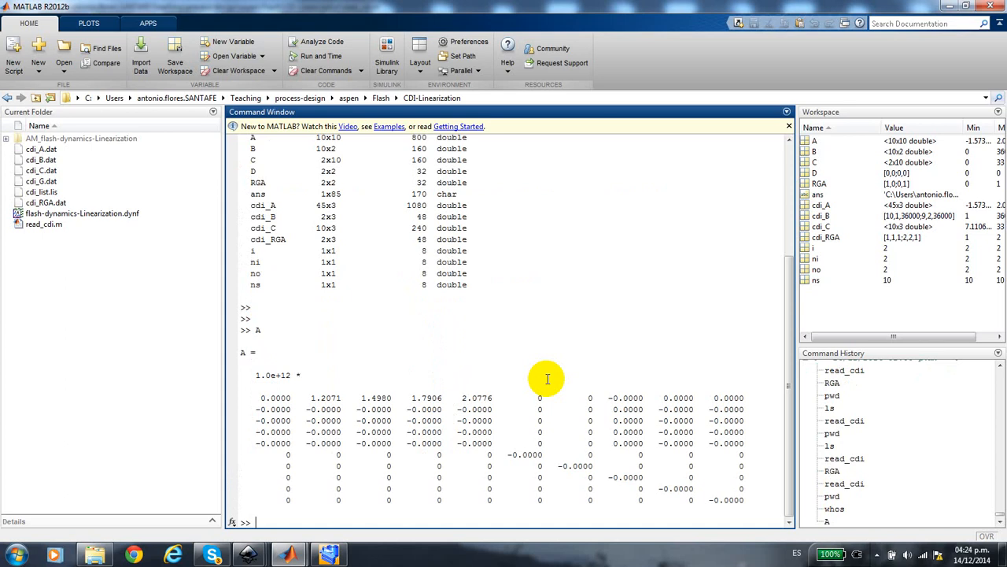
{"action": "key", "text": "Return"}
{"action": "key", "text": "Return"}
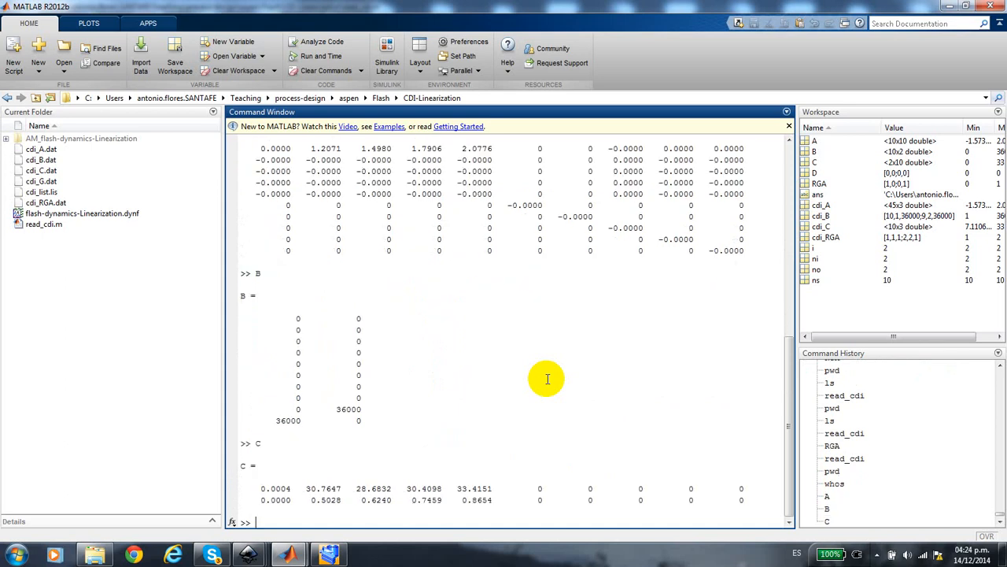
{"action": "key", "text": "Return"}
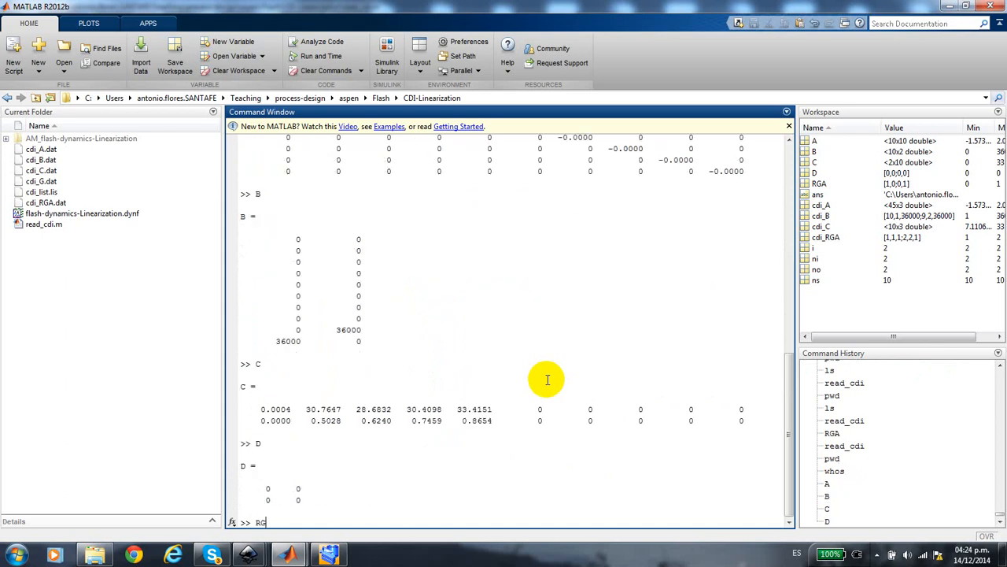
{"action": "type", "text": "RGA"}
{"action": "key", "text": "Return"}
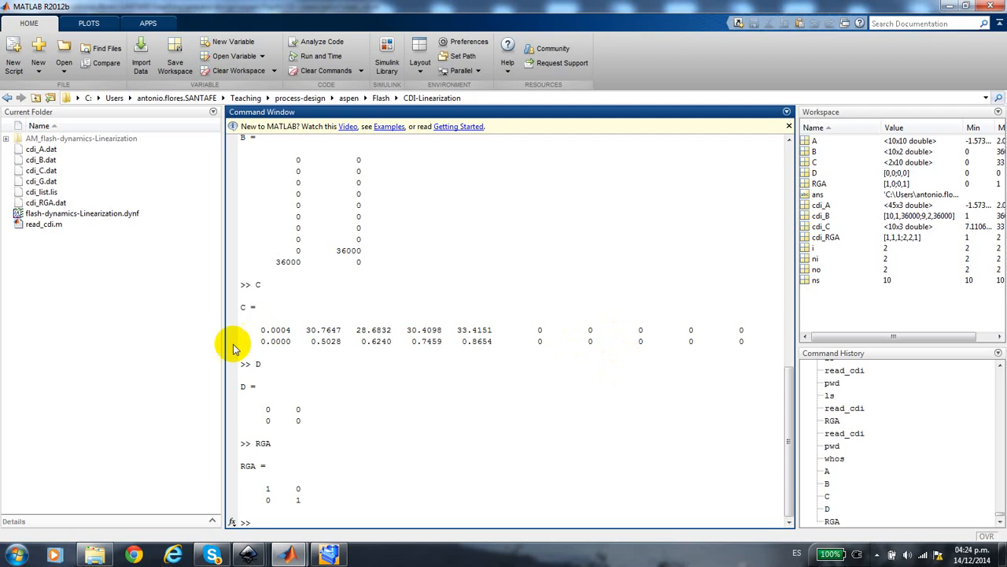
Switch to the CDI-Linearization folder in Windows Explorer and open cdi_list.lis with Notepad (Bloc de notas) from the installed programs
{"action": "left_click", "coordinate": [91, 556]}
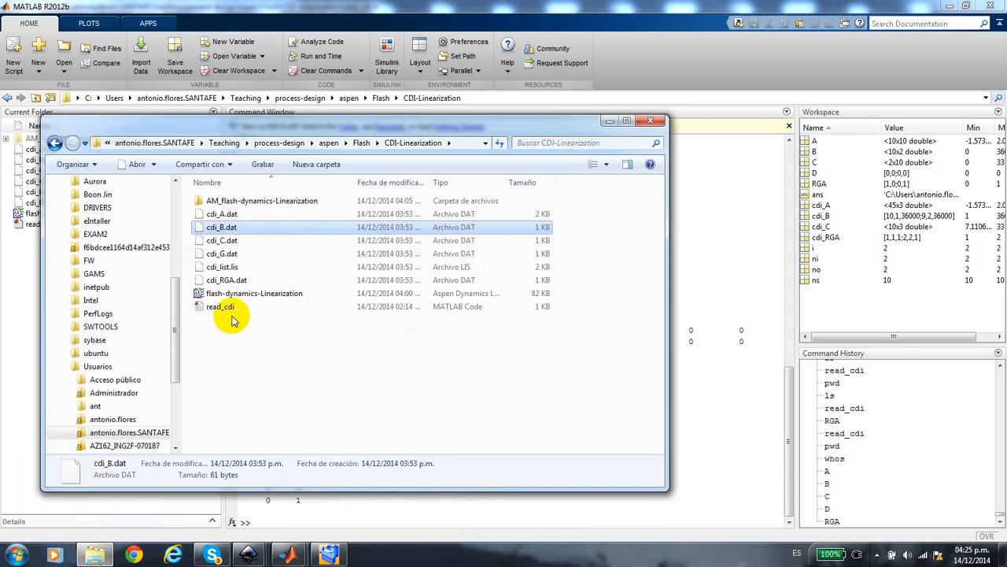
{"action": "right_click", "coordinate": [226, 271]}
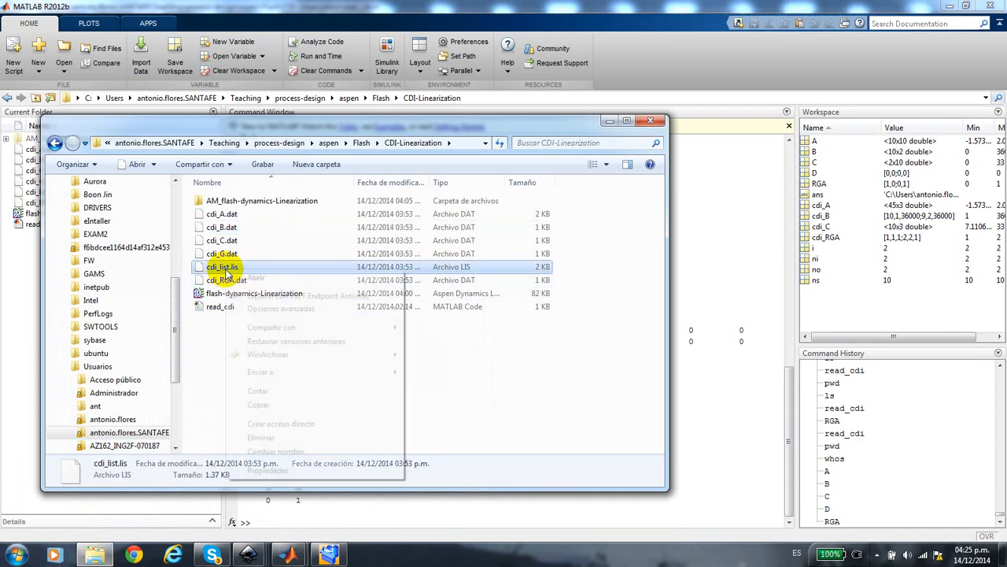
{"action": "left_click", "coordinate": [268, 277]}
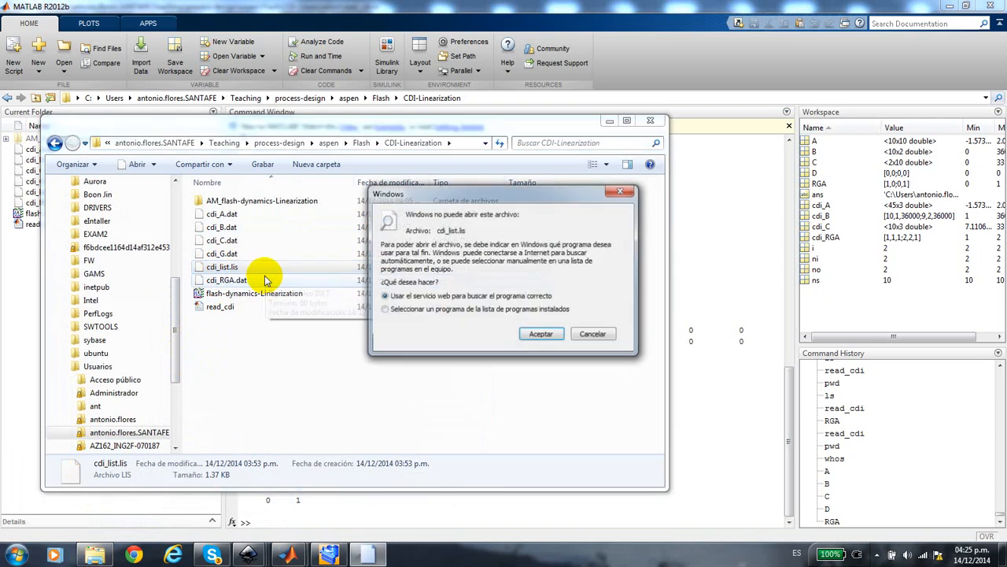
{"action": "left_click", "coordinate": [383, 308]}
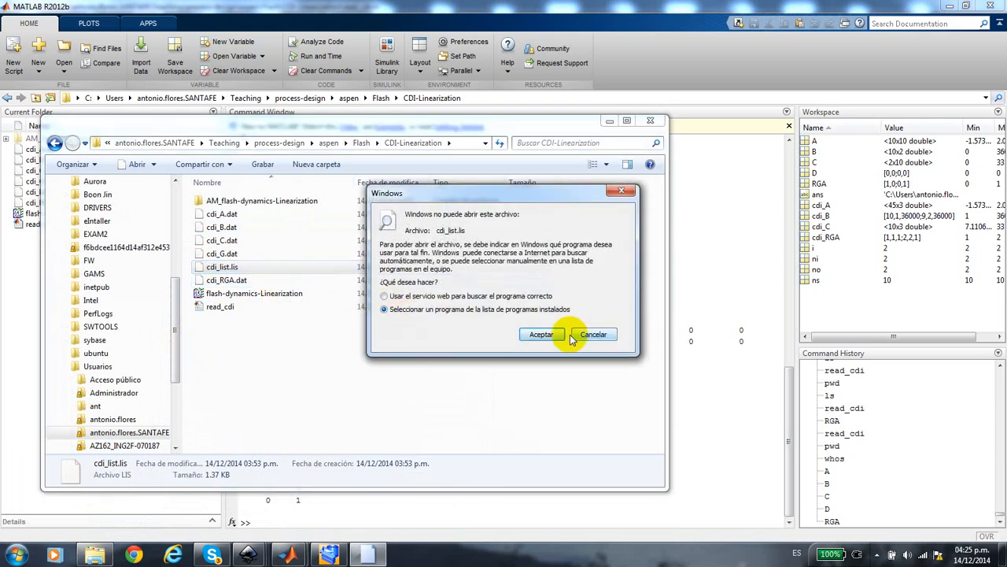
{"action": "left_click", "coordinate": [557, 333]}
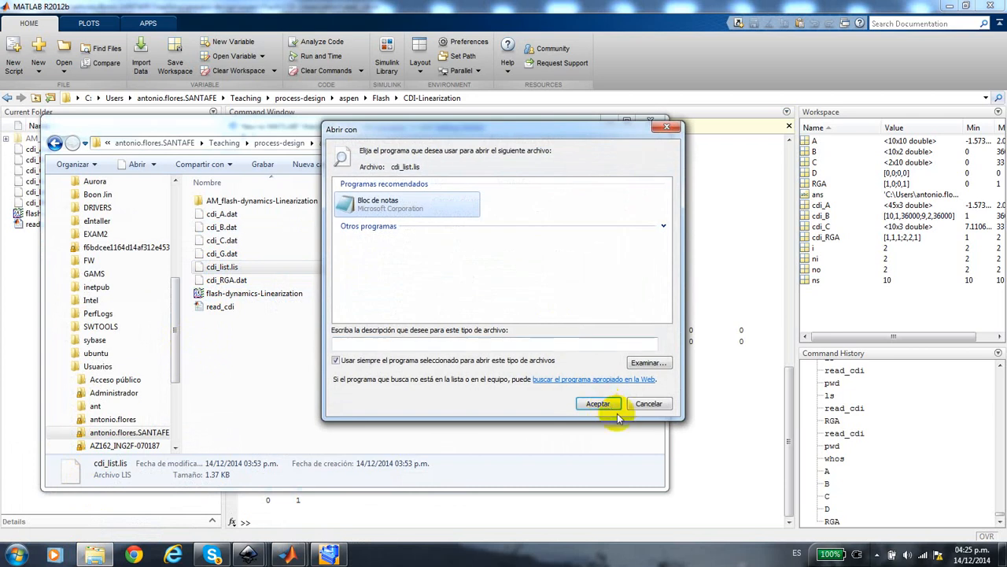
{"action": "left_click", "coordinate": [598, 403]}
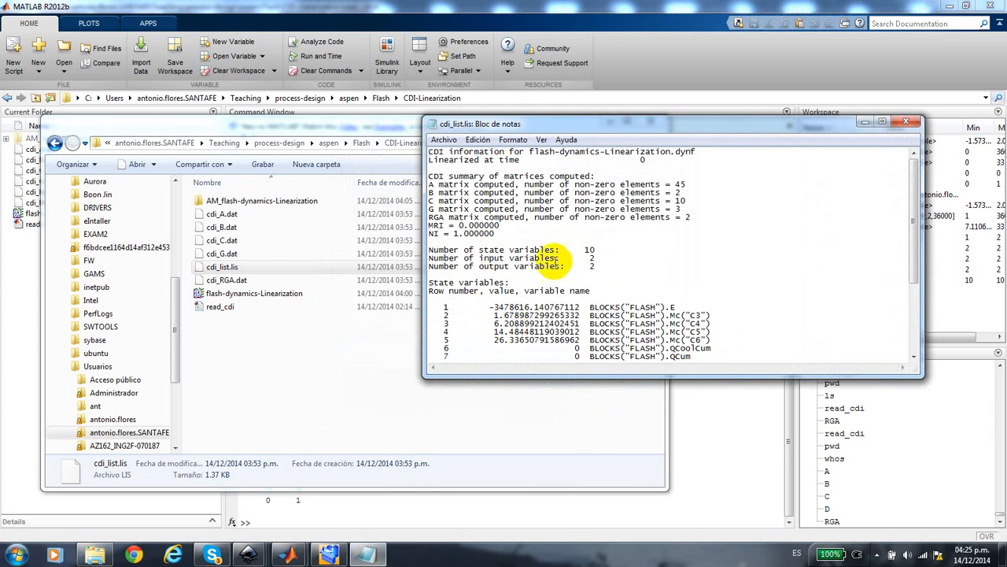
Show cdi_list.lis over read_cdi.m in the MATLAB editor to compare the numbers of state, input and output variables with ns, ni and no
{"action": "left_click", "coordinate": [288, 555]}
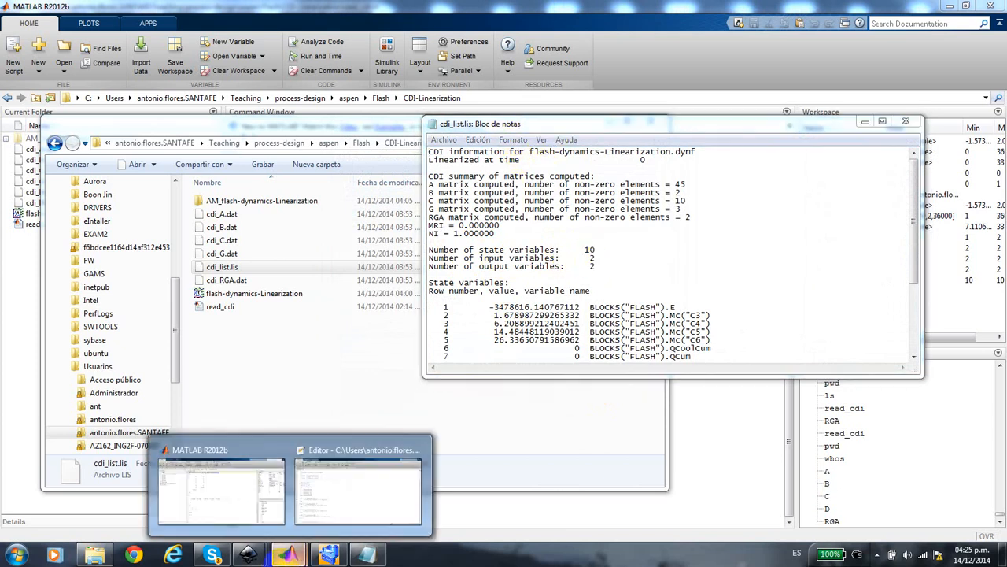
{"action": "left_click", "coordinate": [321, 503]}
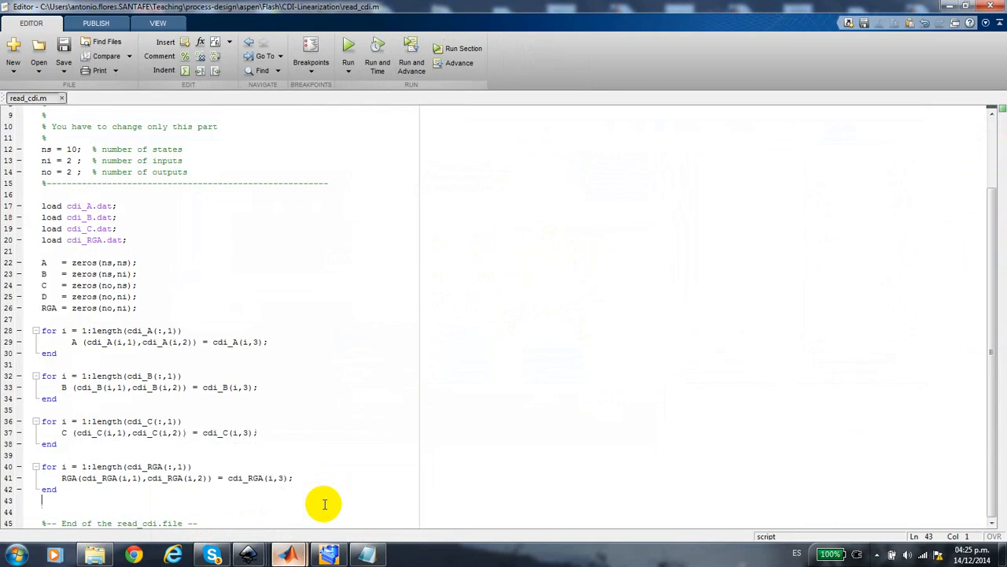
{"action": "left_click", "coordinate": [369, 555]}
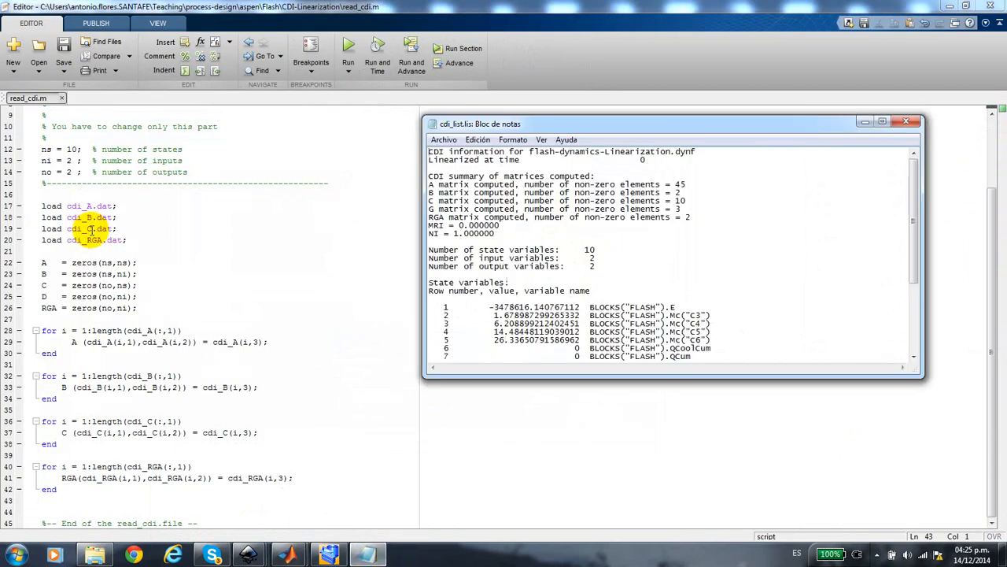